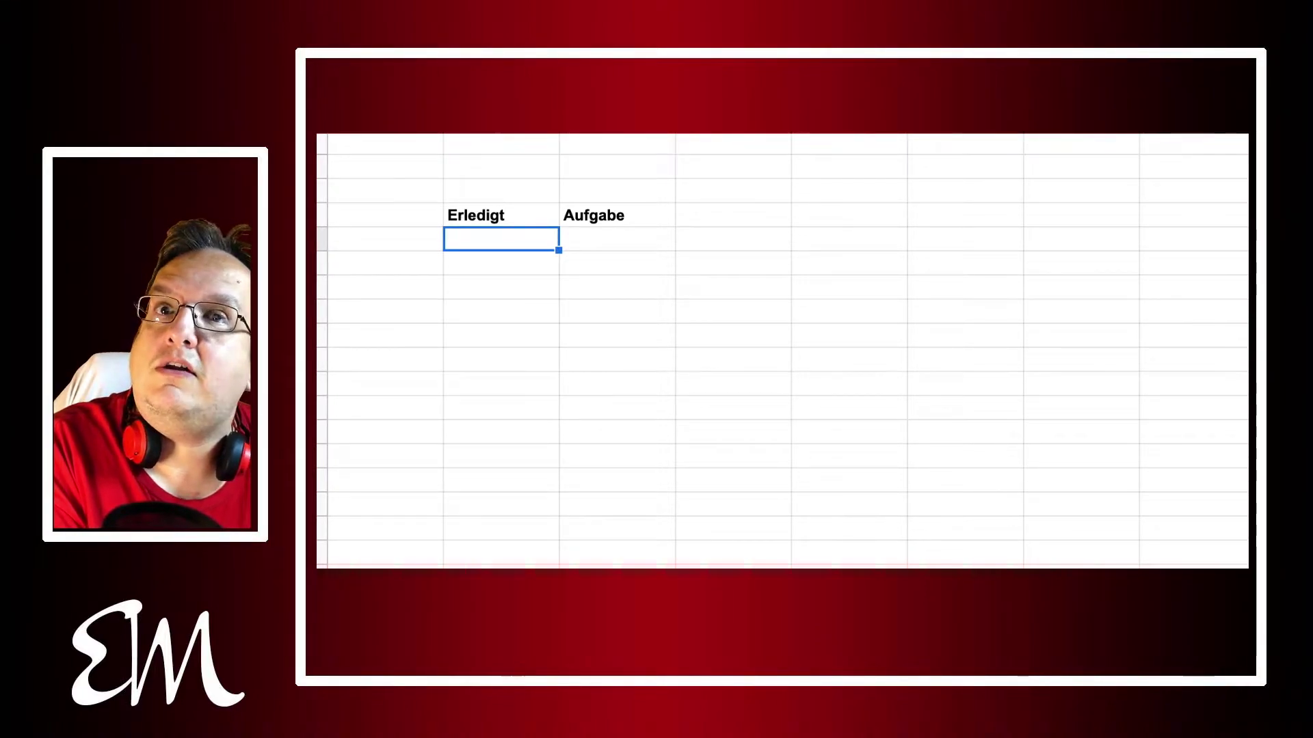
Step: Enter the tasks under Aufgabe from Kunde 1 anrufen to SoMe Posten, plus placeholders Task2 and task3
left_click(616, 238)
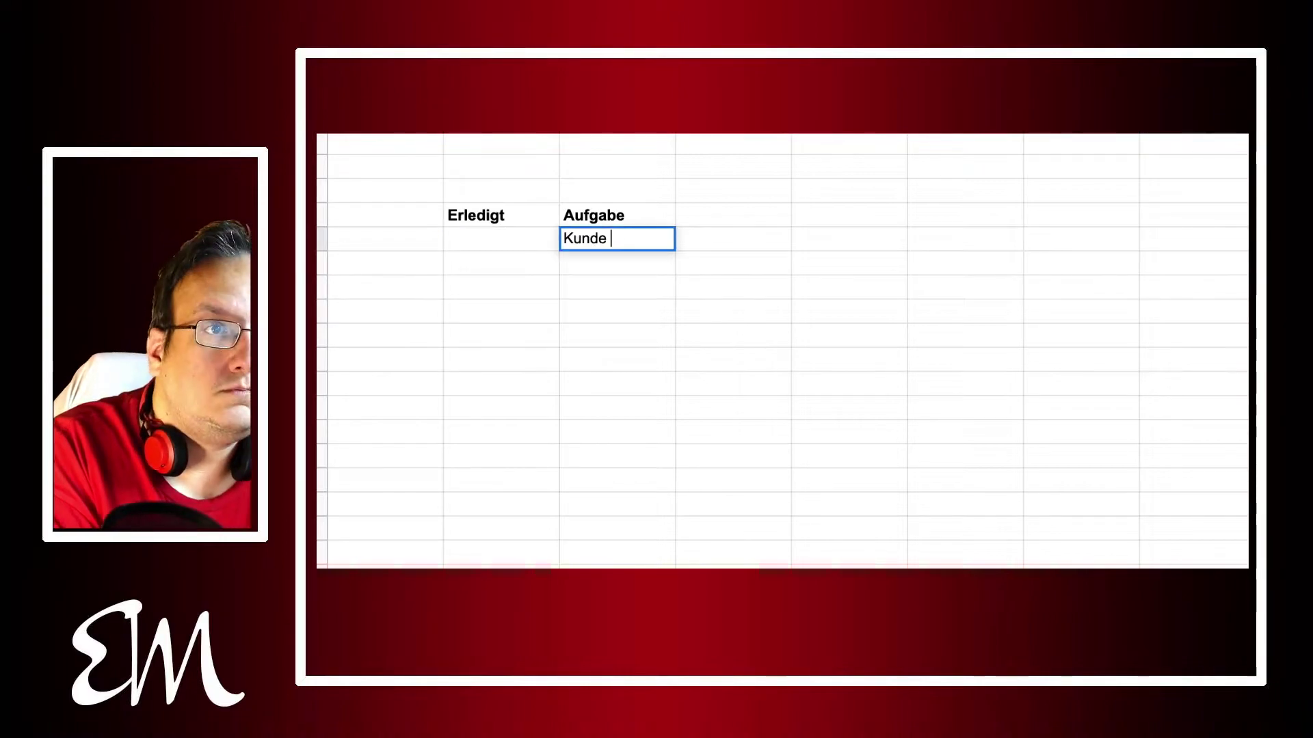
type("Kunde 1 anrufen")
key("Return")
type("Webseite A updaten")
key("Return")
type("Kunde 2 mailen Webseite B Update Video filmen Webseite C Löschen Video schneiden Blogbeitrag")
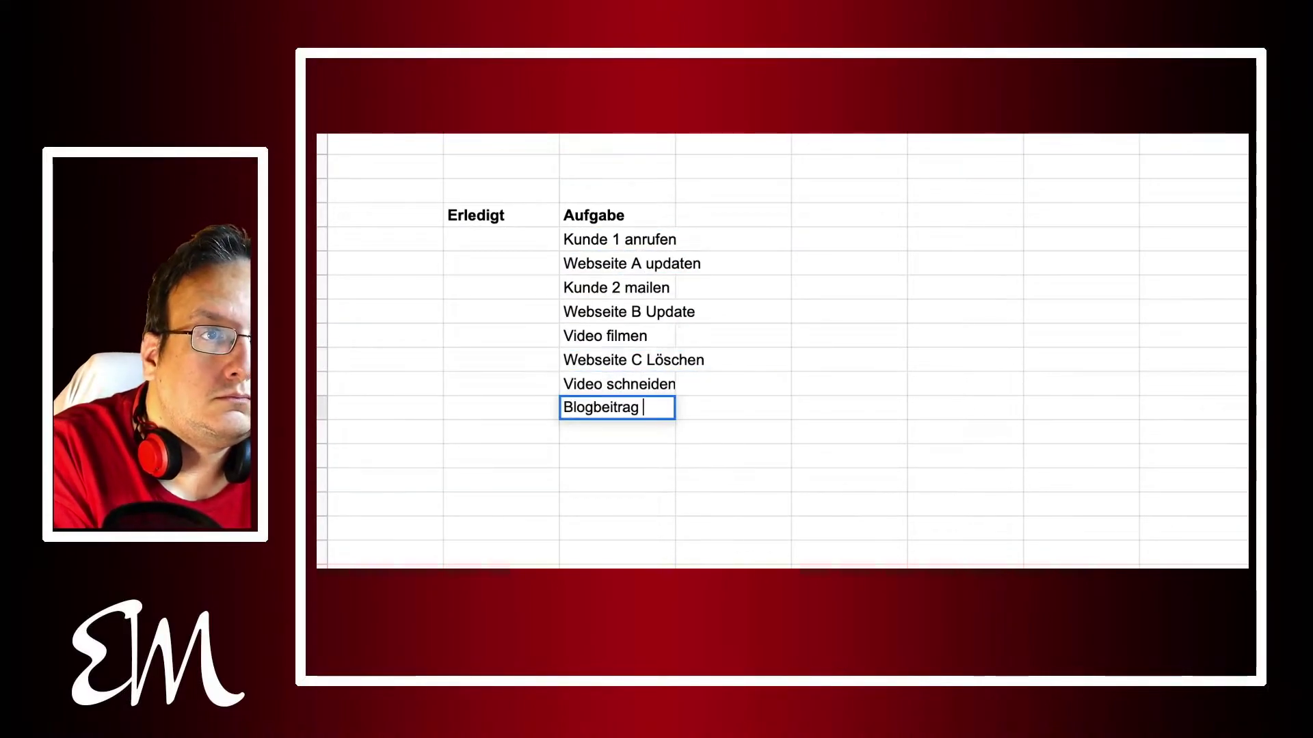
type(" schreiben Video hochladen SoMe Posten")
left_click(577, 528)
key("Up")
key("Up")
type("Task2 task3")
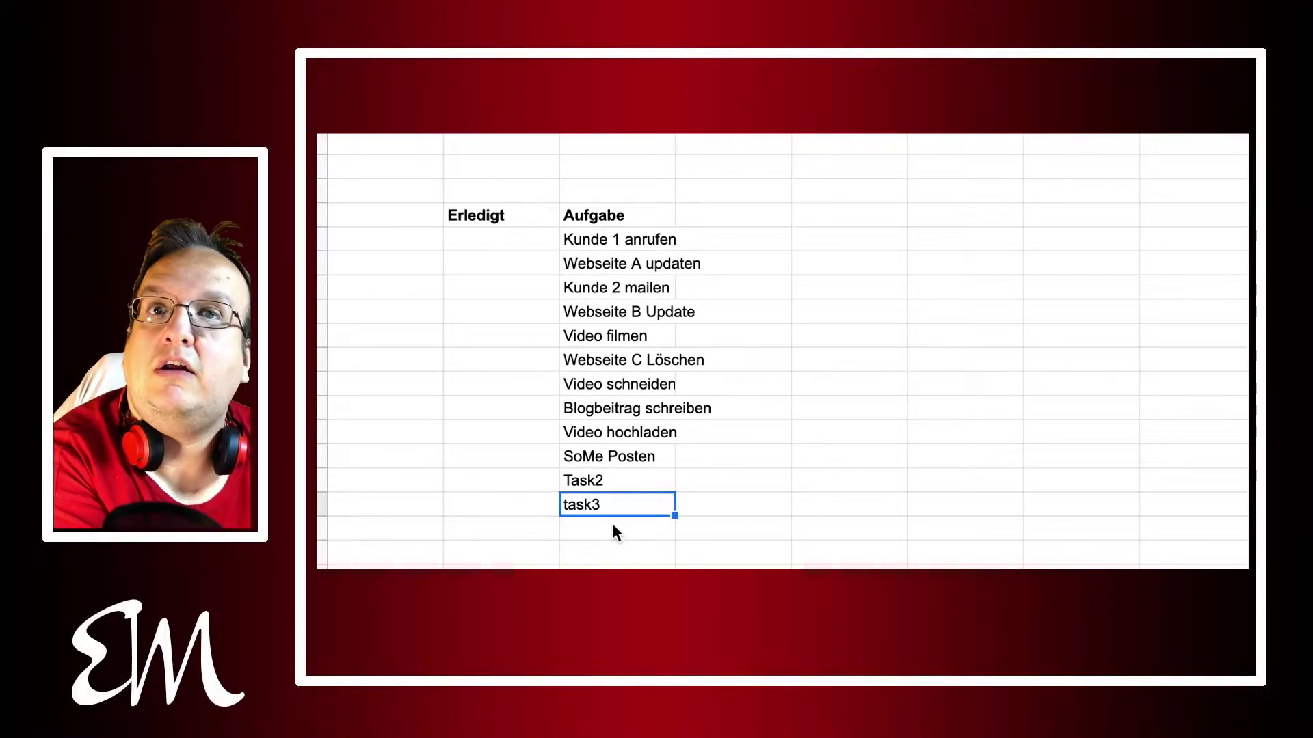
Step: Clear the Task2 and task3 placeholder cells
left_click(602, 480)
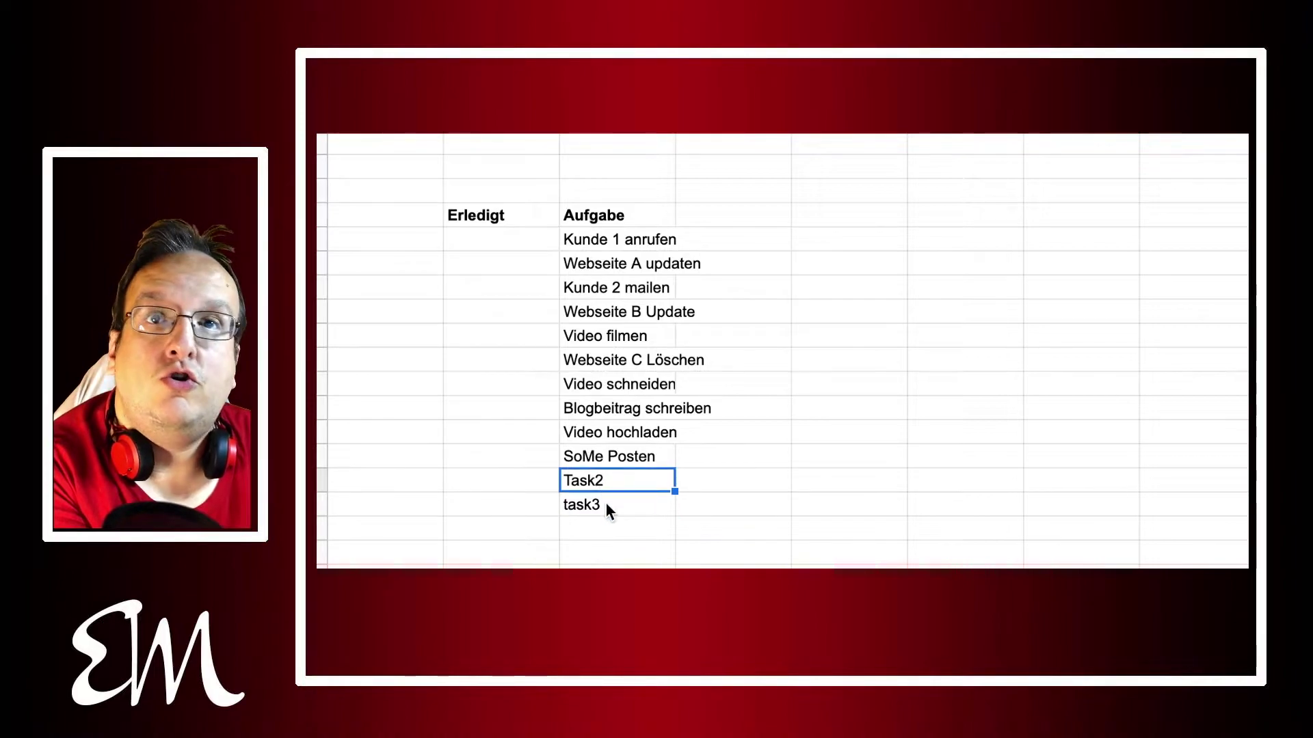
key("Delete")
left_click(613, 506)
key("Delete")
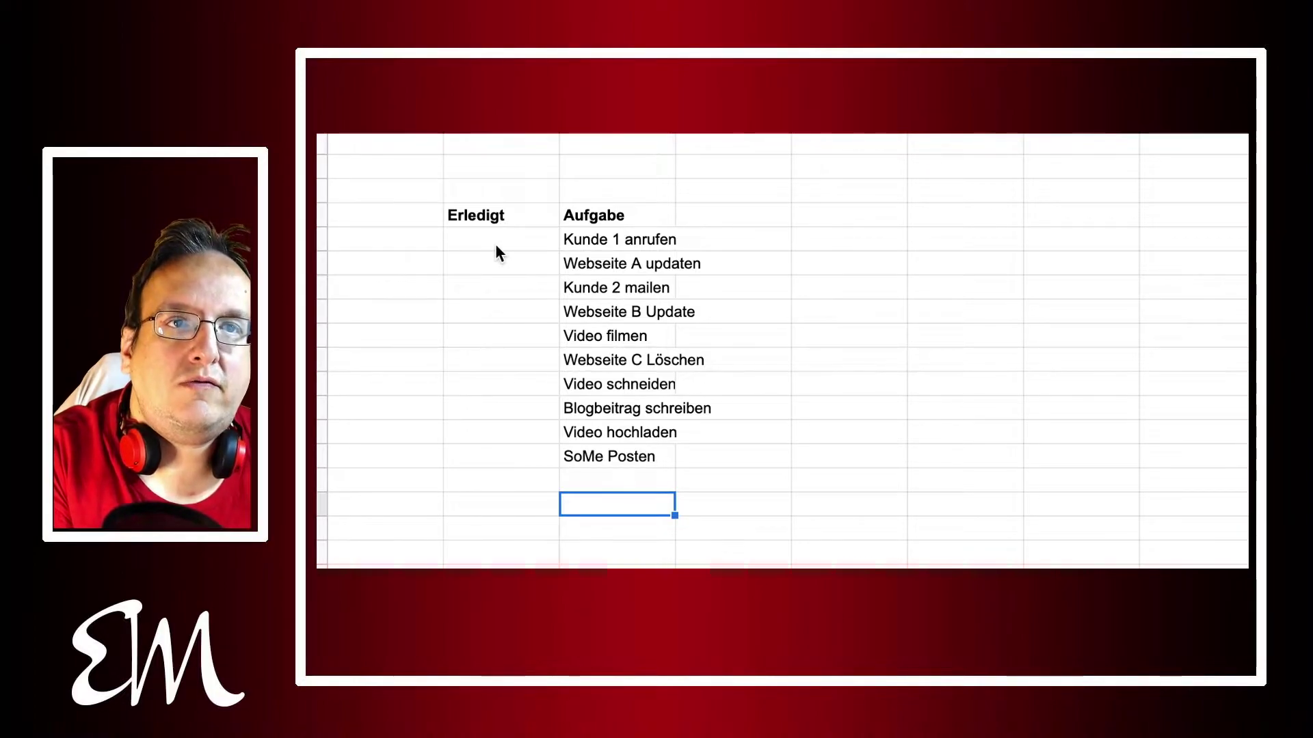
Step: Insert checkboxes into the Erledigt cells B6:B15 beside the tasks
left_click_drag(497, 237, 503, 456)
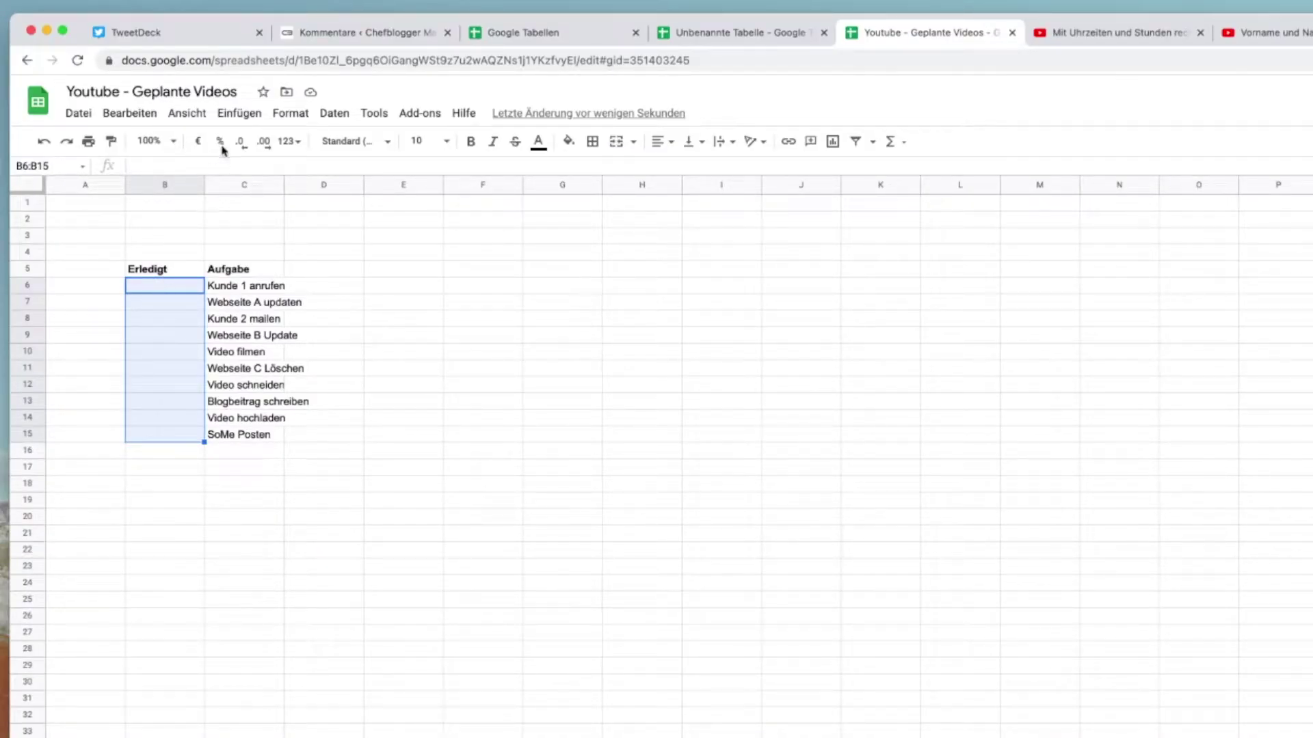
left_click(240, 115)
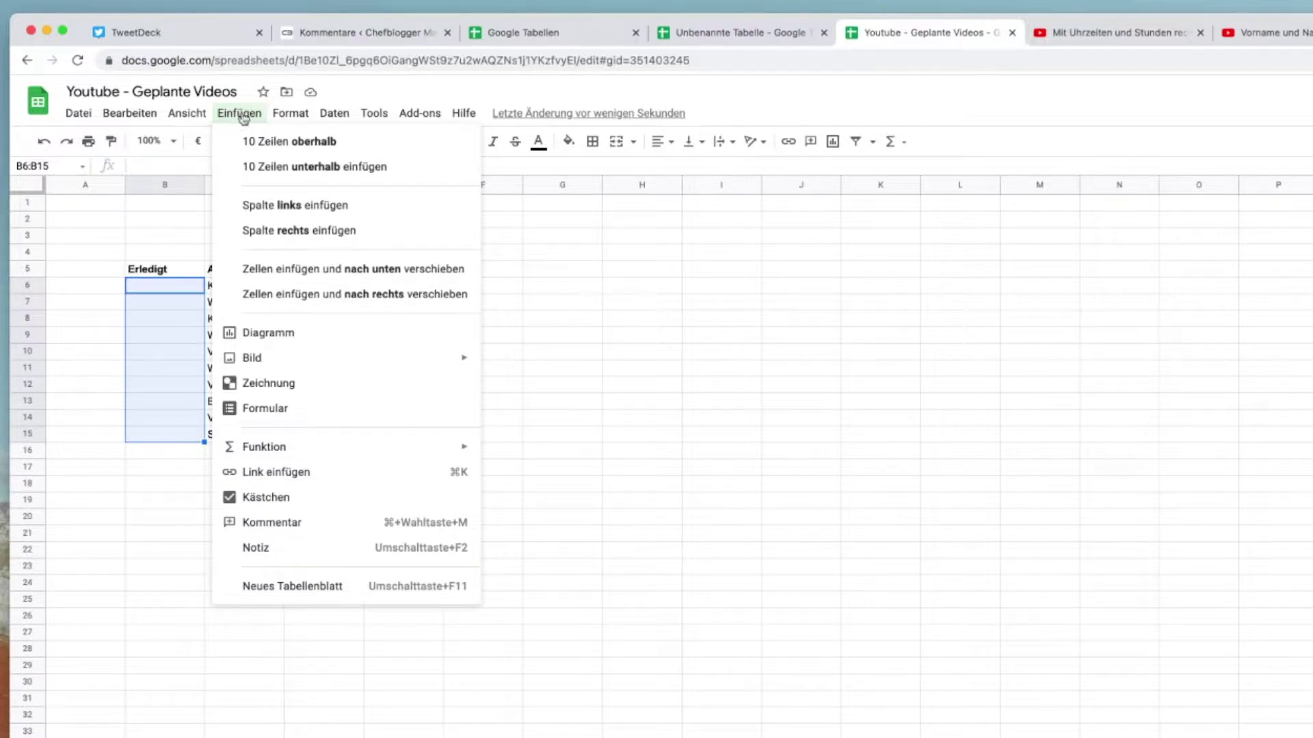
left_click(249, 498)
left_click(180, 485)
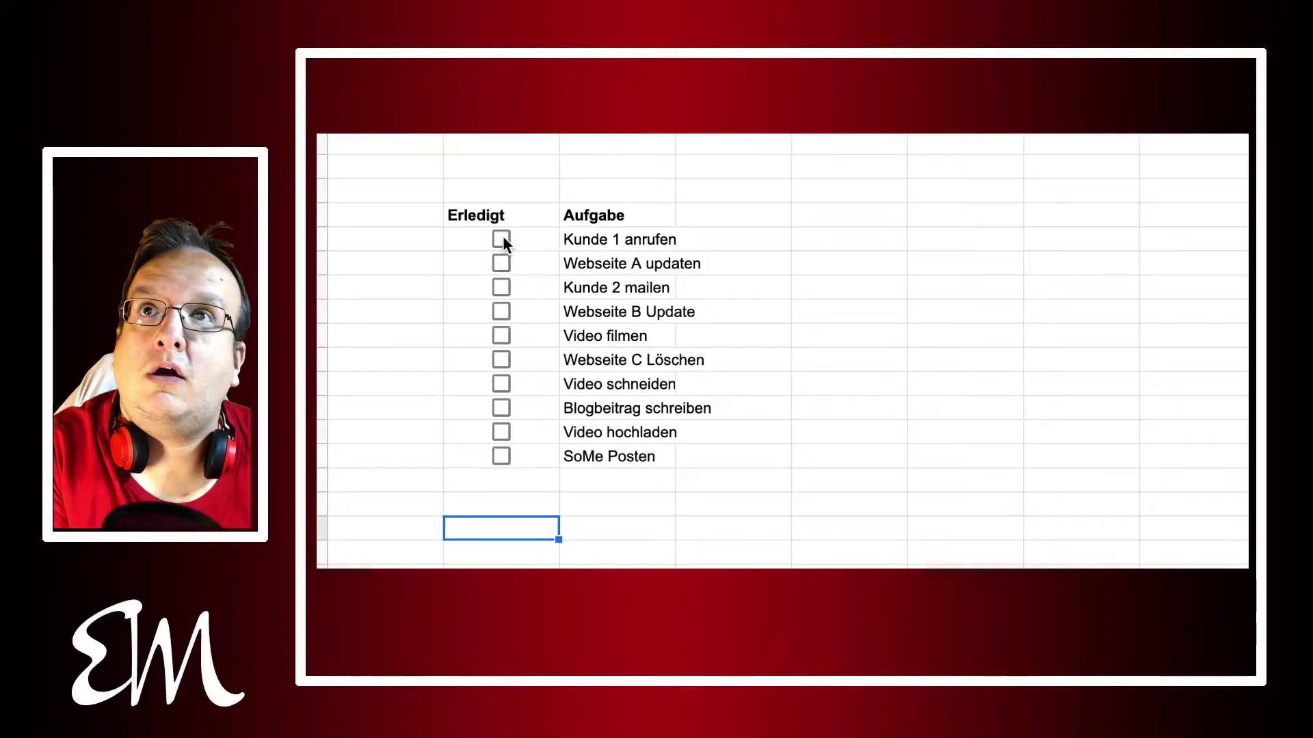
Step: Tick Kunde 1 anrufen, Kunde 2 mailen, Video filmen and Video schneiden, then reselect B6:B15
left_click(501, 239)
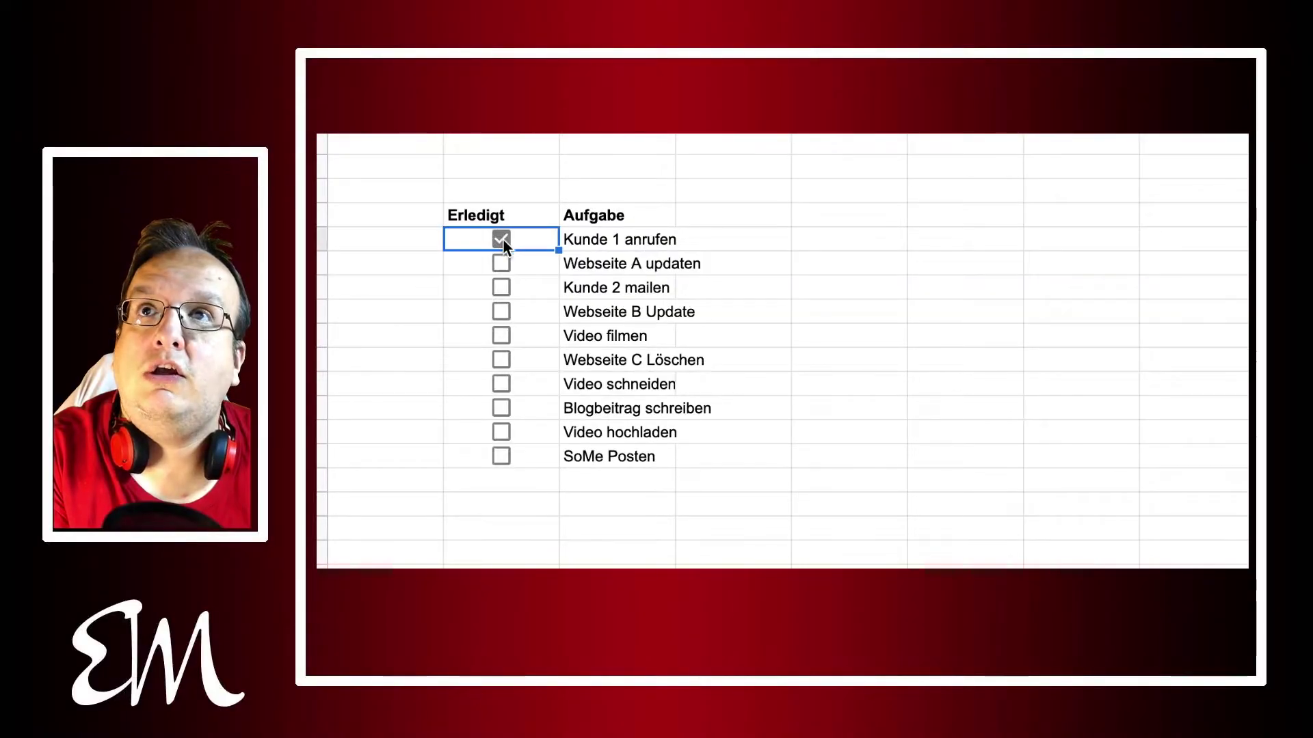
left_click(499, 287)
left_click(500, 336)
left_click(502, 386)
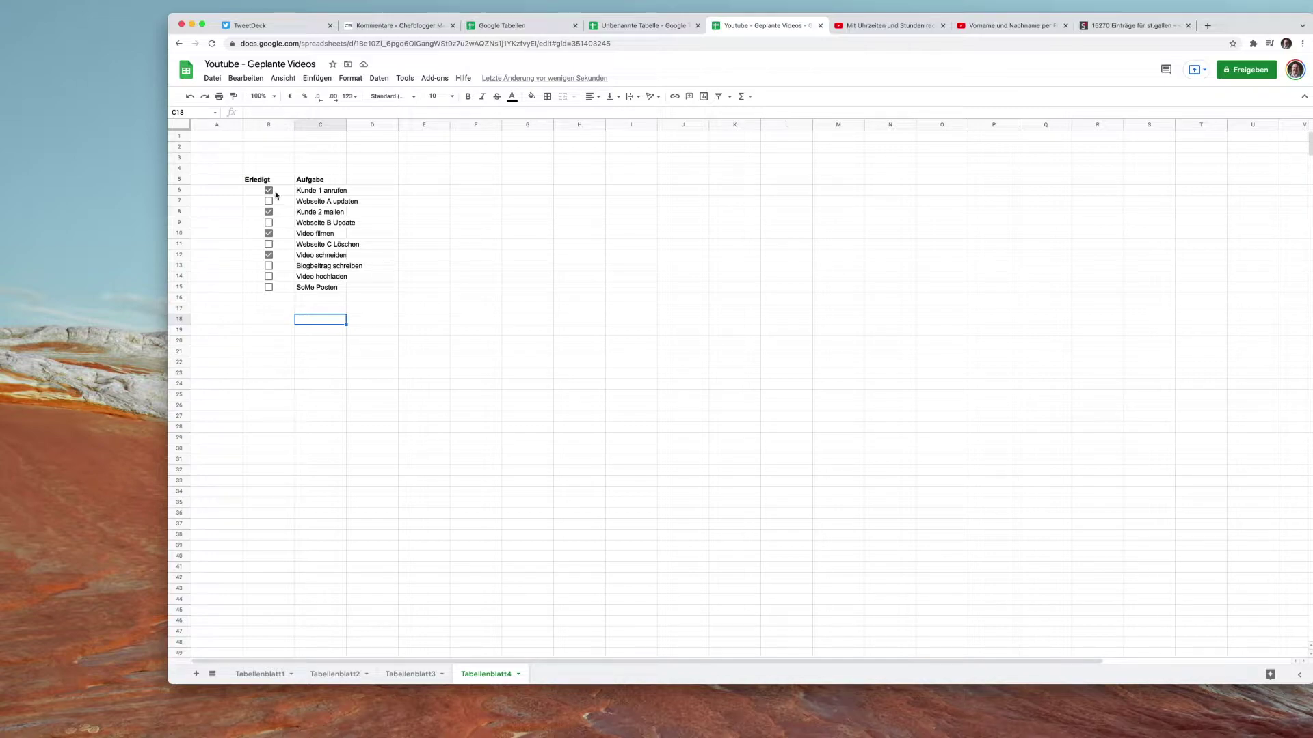
left_click(277, 195)
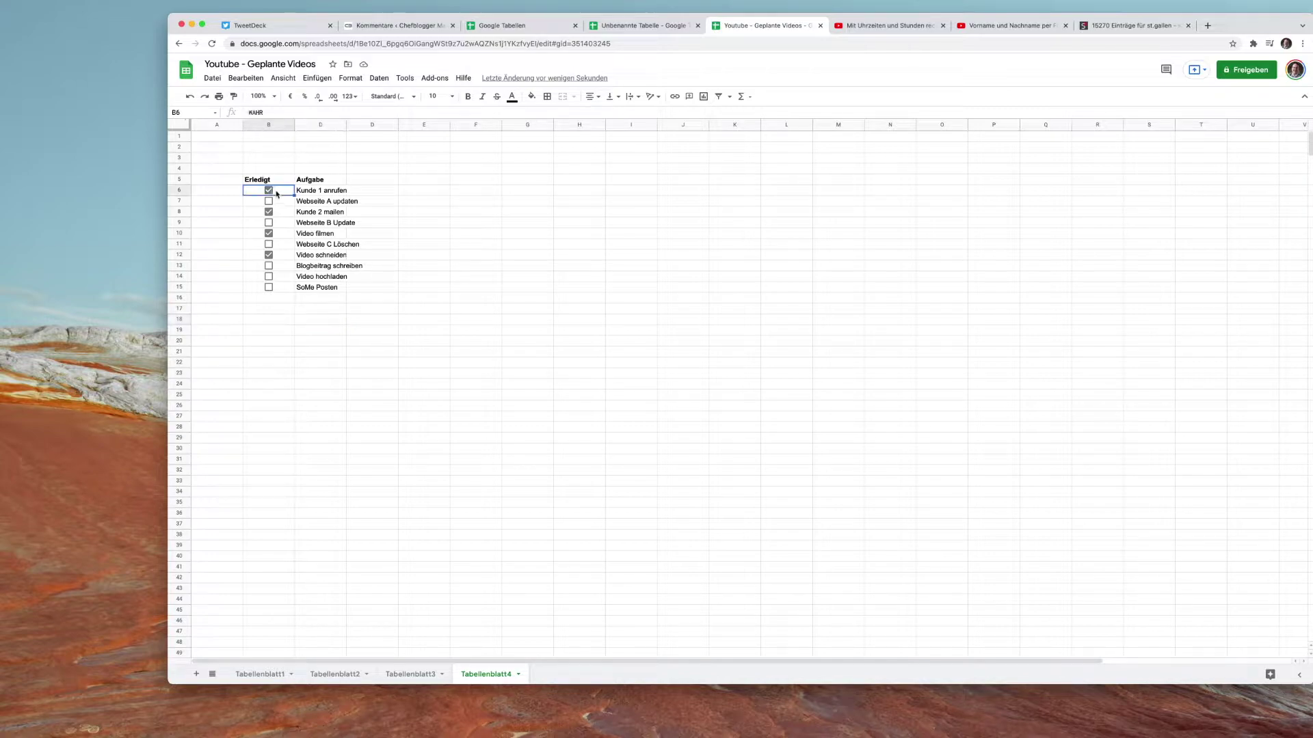
left_click(282, 288, "shift")
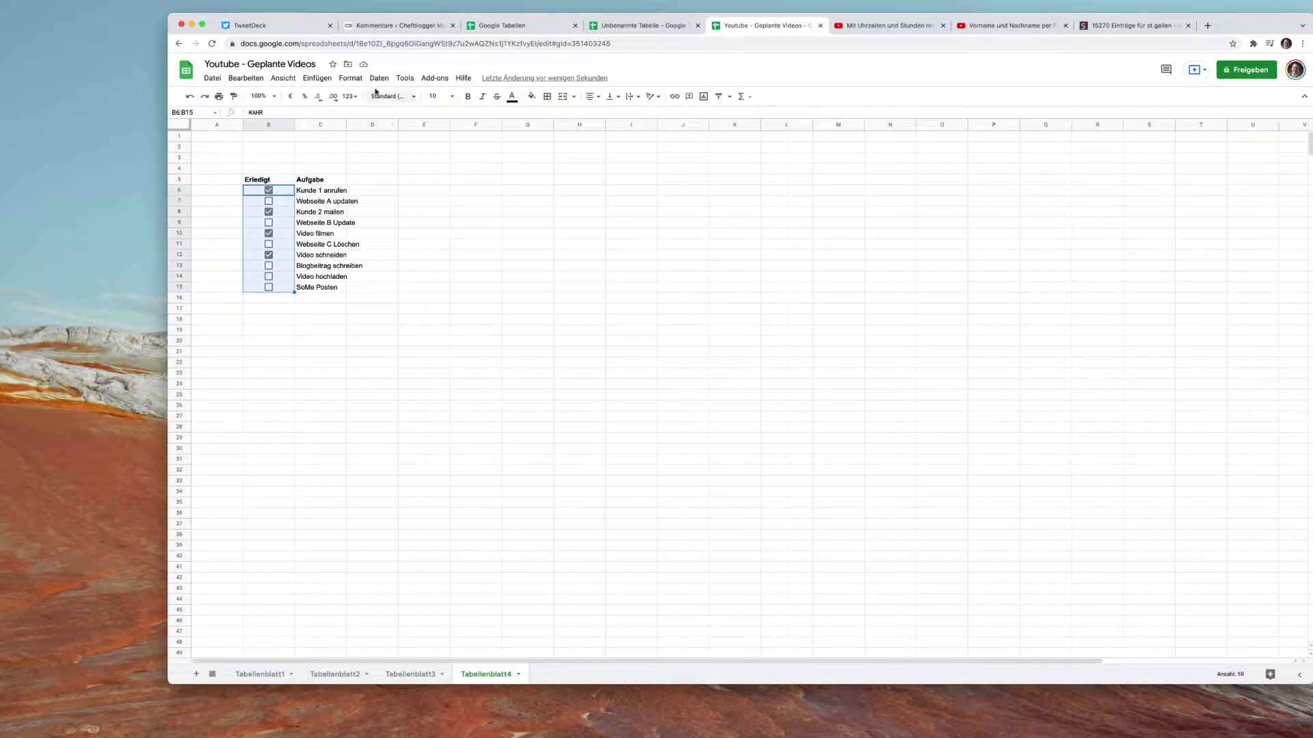
Step: Add a conditional formatting rule on B6:B15 with custom formula =B6=WAHR and Dunkelgelb 1 fill
left_click(341, 81)
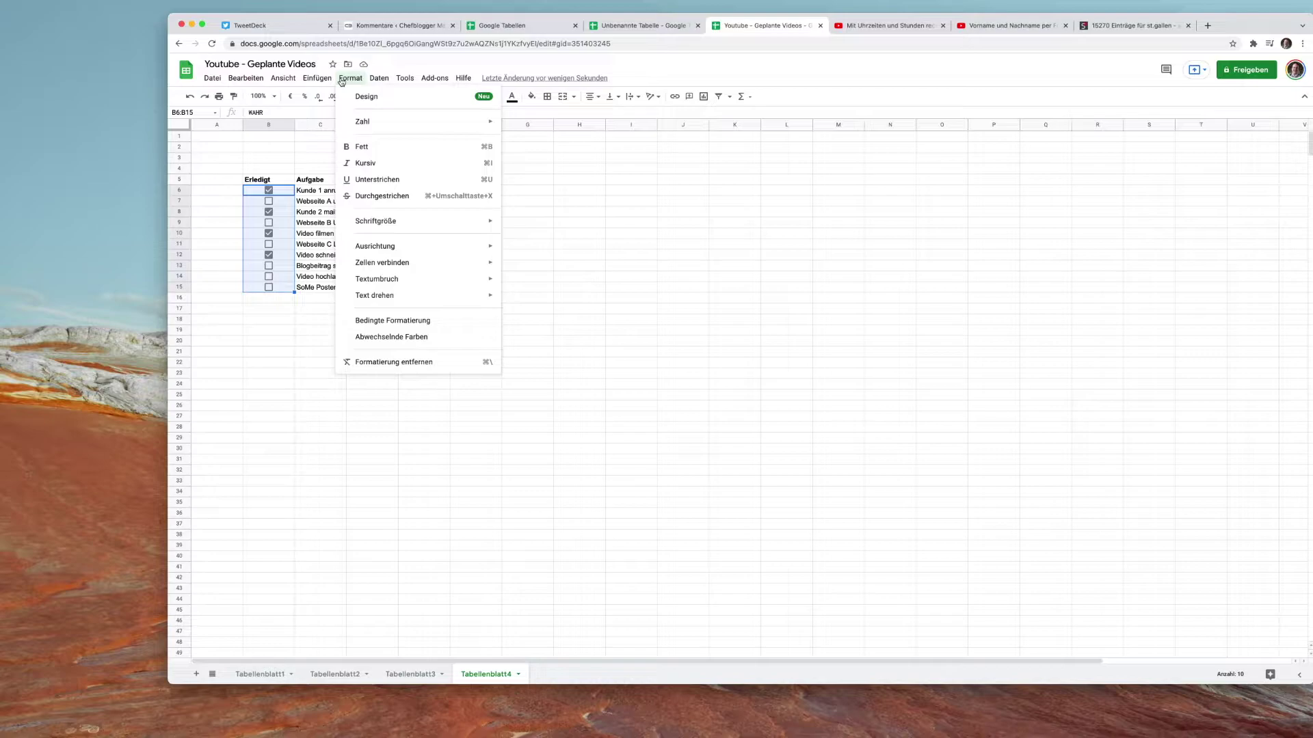
left_click(403, 321)
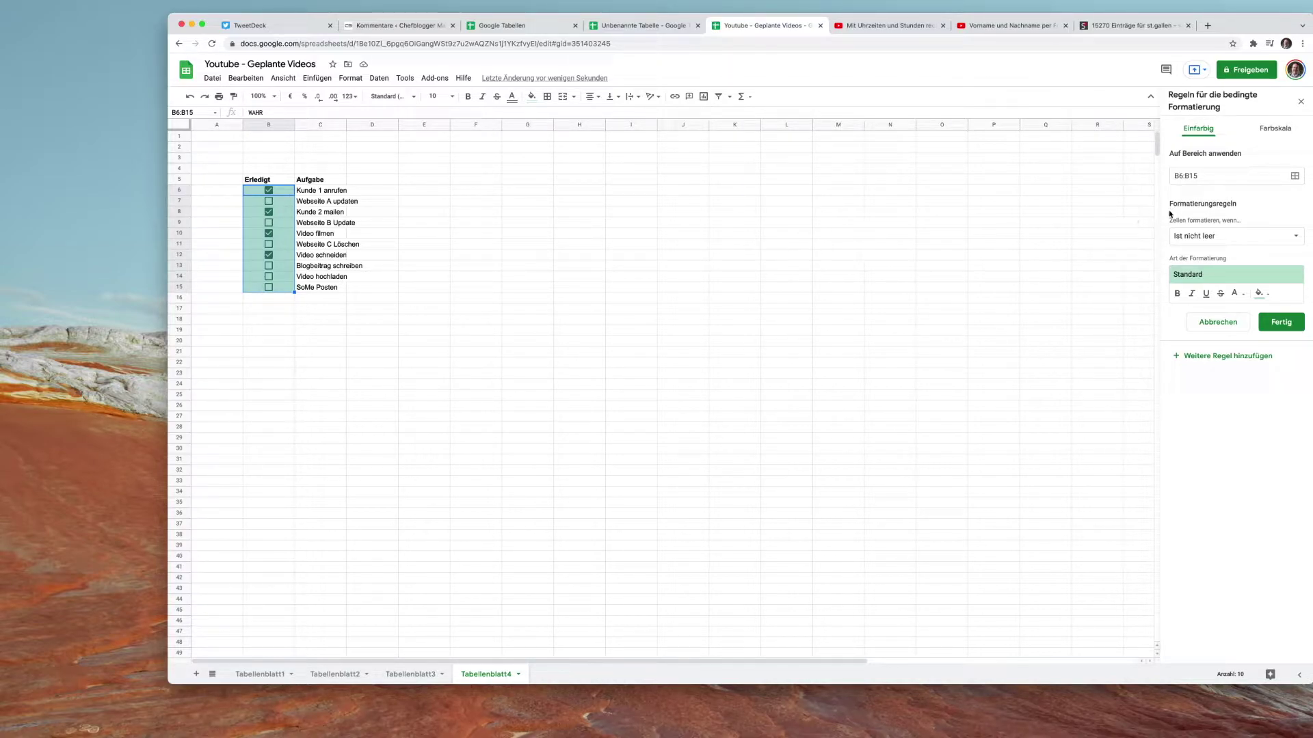
left_click(1216, 237)
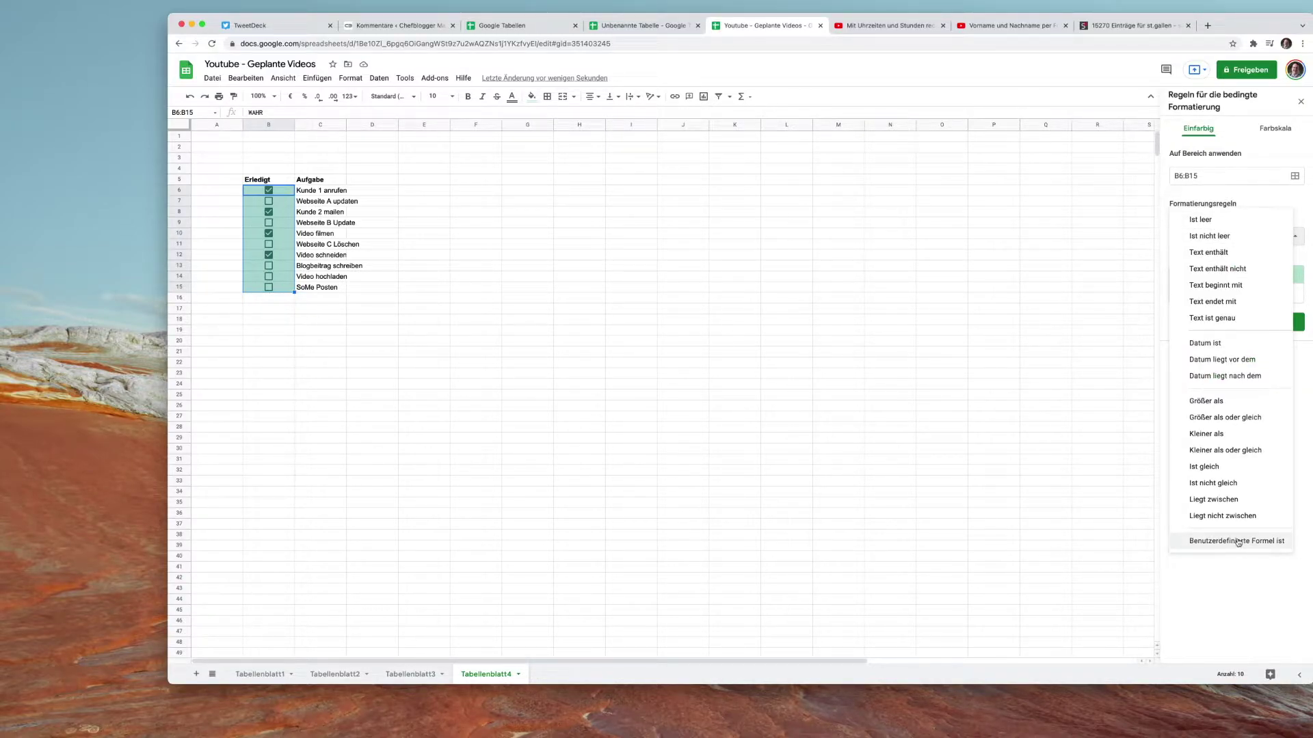
left_click(1238, 541)
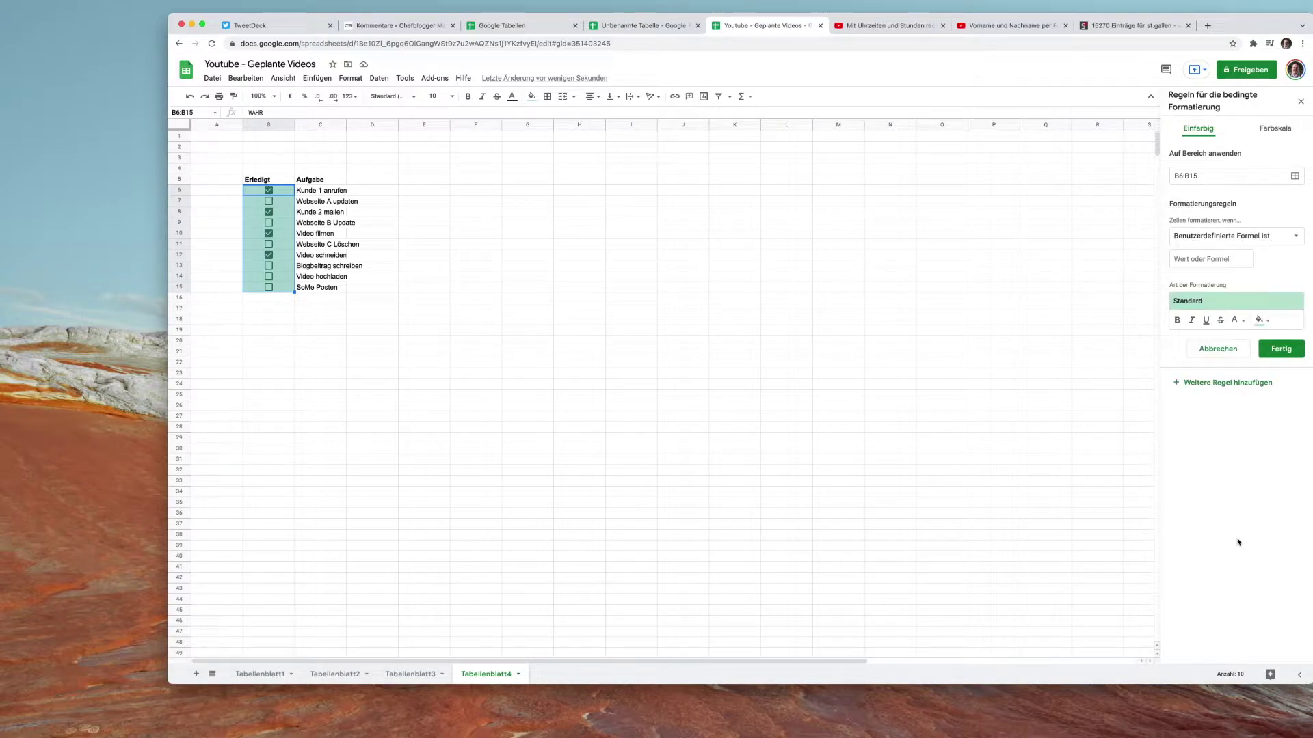
left_click(1190, 261)
type("=")
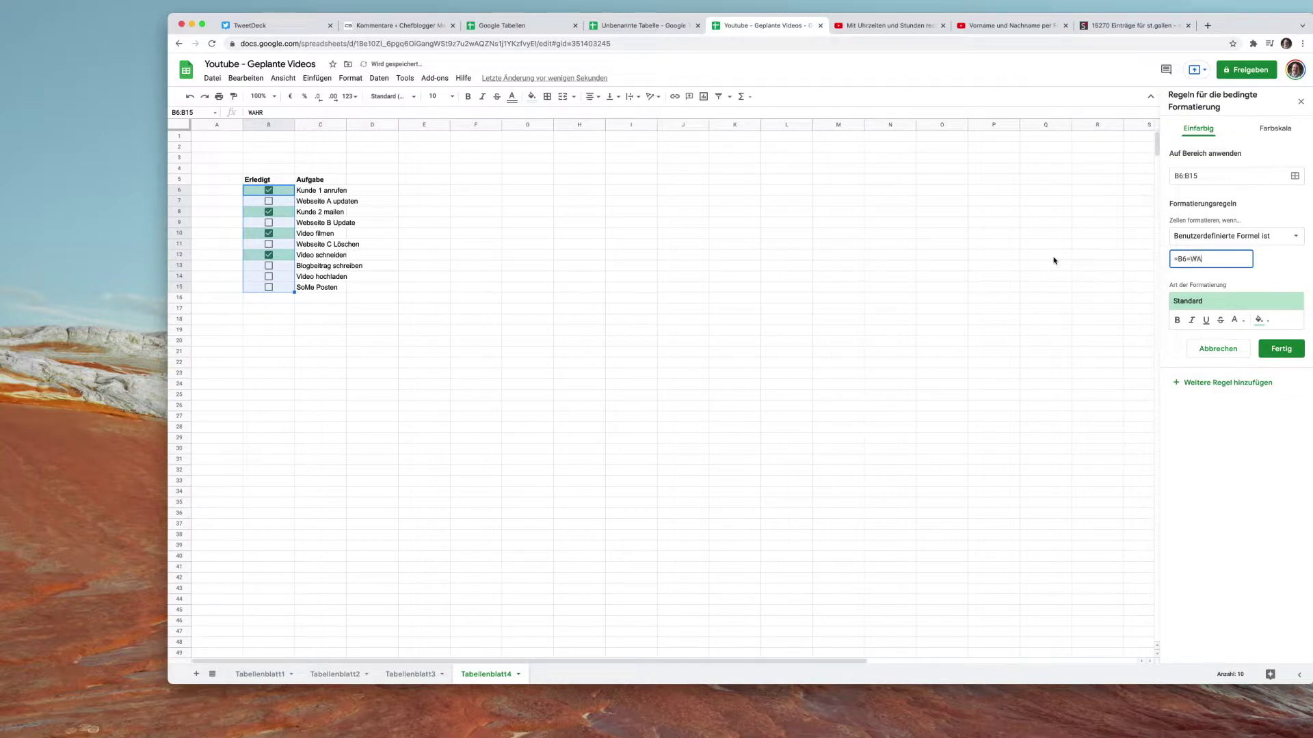
type("HR")
left_click(1270, 324)
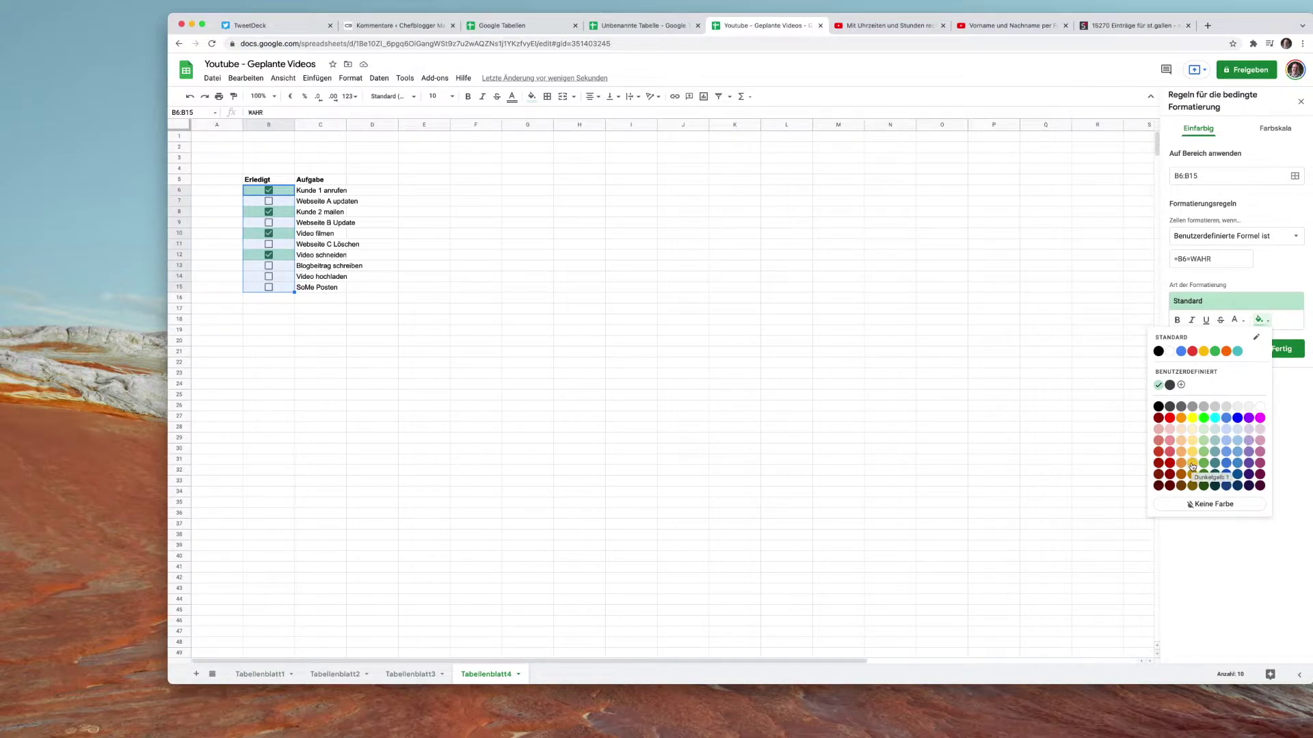
left_click(1192, 465)
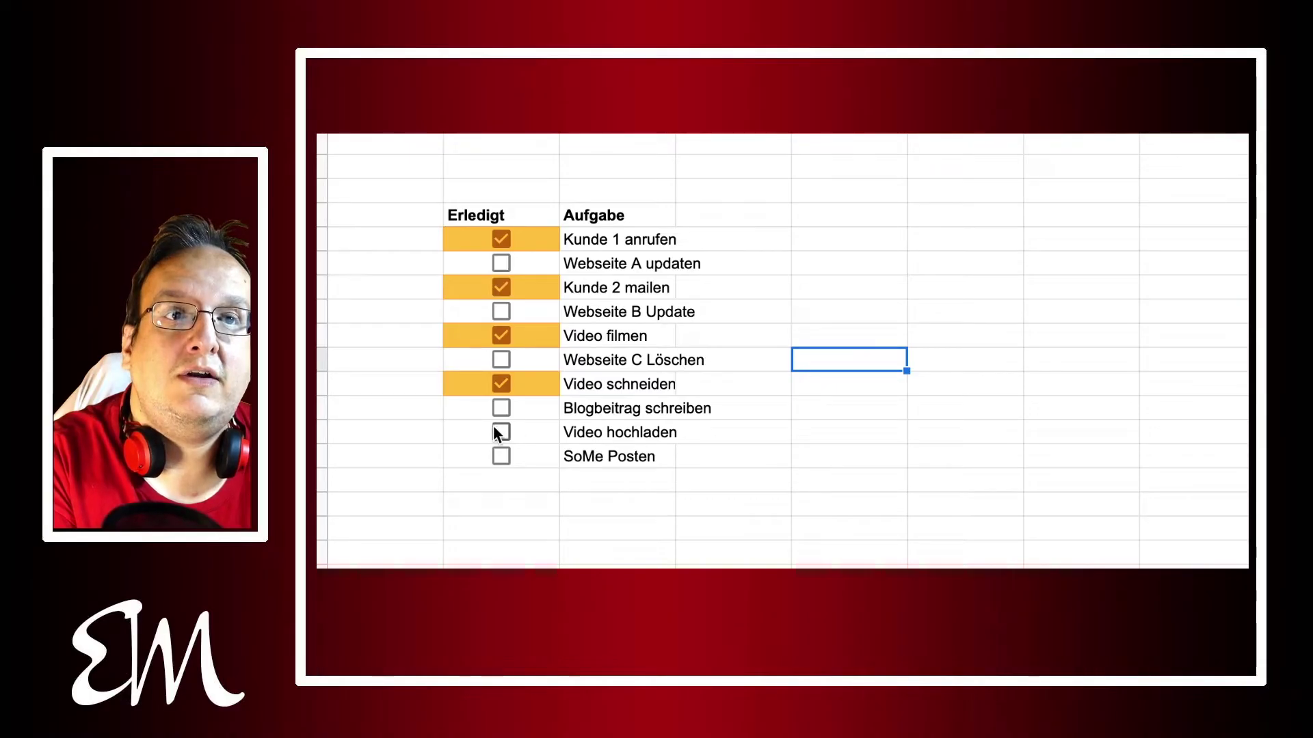
Step: Toggle Video hochladen to test, then untick Video schneiden, Video filmen and Kunde 2 mailen
left_click(499, 432)
left_click(503, 433)
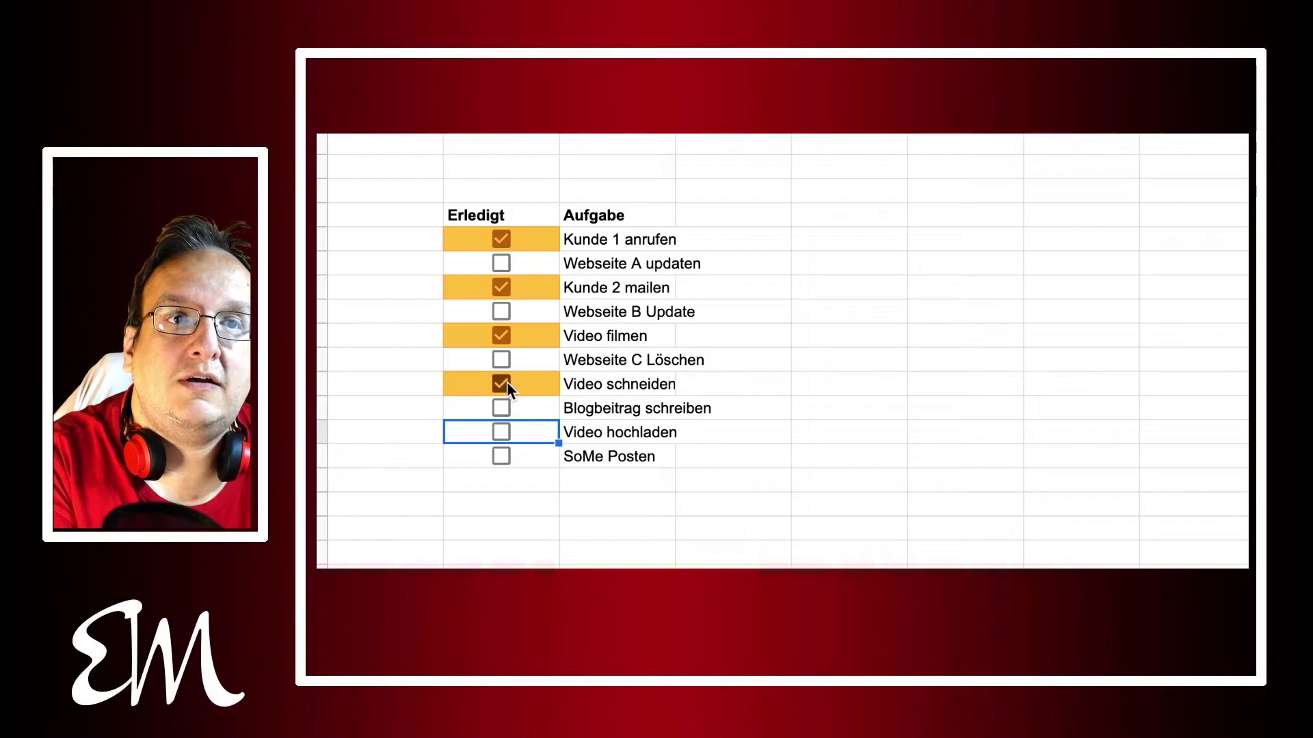
left_click(506, 381)
left_click(506, 338)
left_click(505, 287)
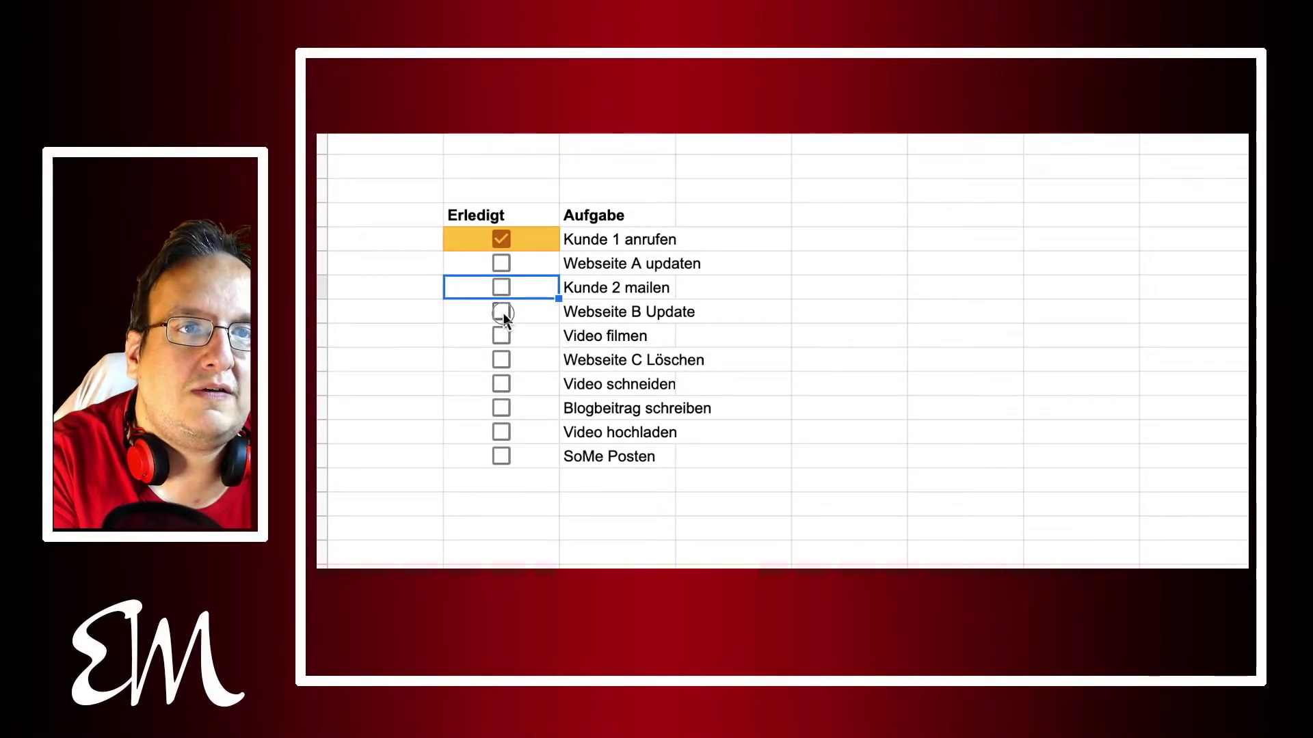
Step: Tick Webseite B Update, Video filmen, Video schneiden and Blogbeitrag schreiben as done
left_click(503, 312)
left_click(501, 336)
left_click(506, 384)
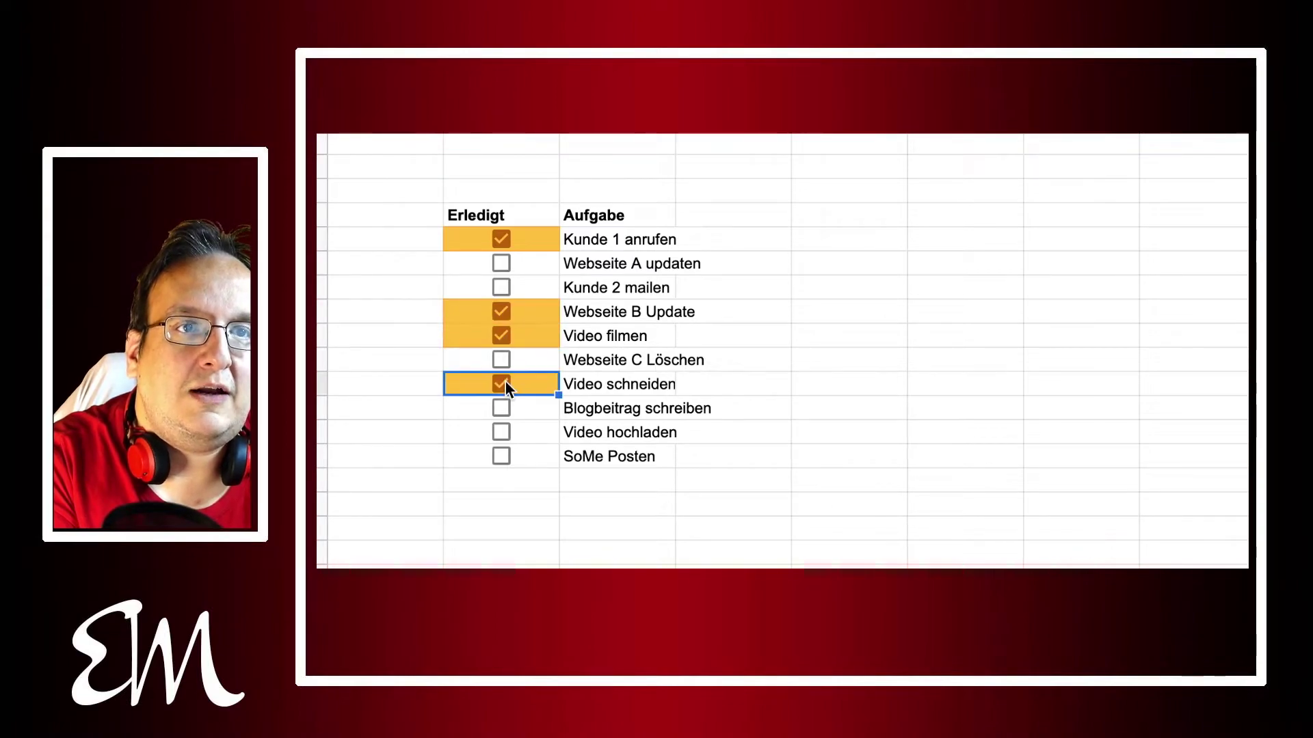
left_click(503, 405)
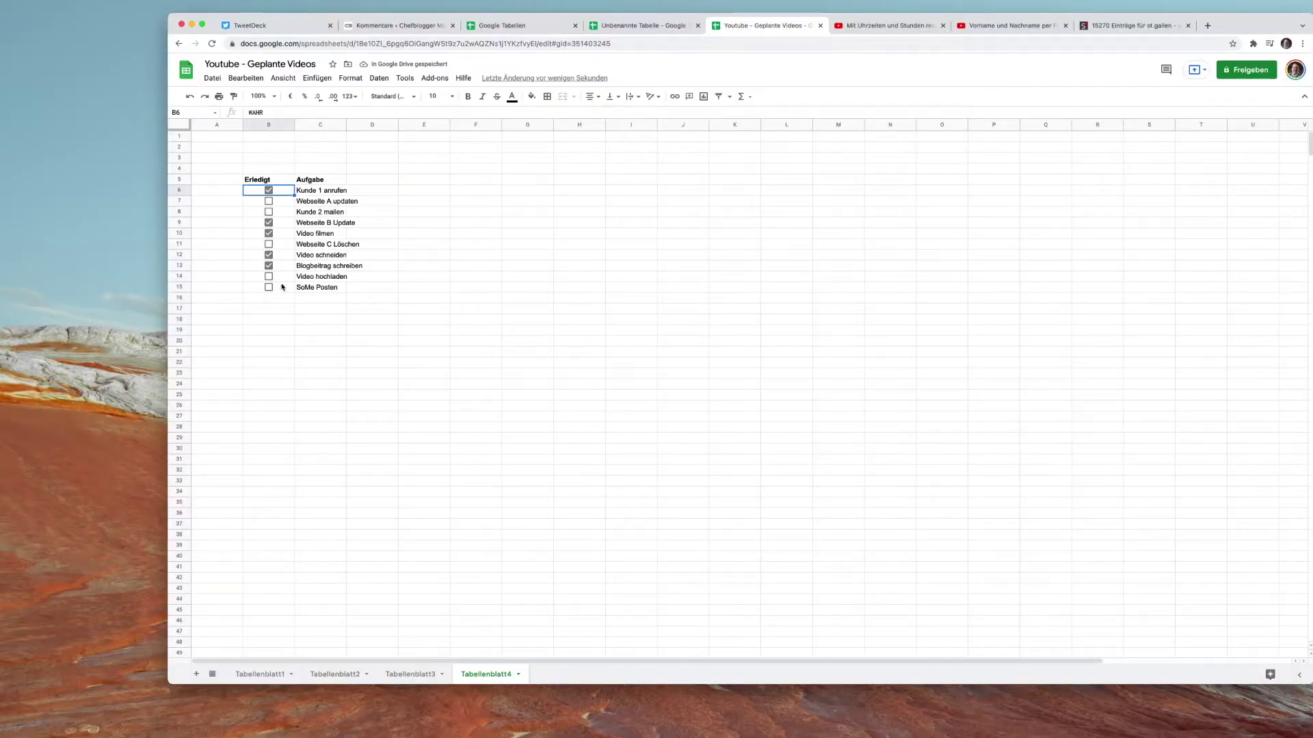
Step: Start a new conditional formatting rule on B6:B15 with custom formula =B6=FALSCH
left_click(280, 291, "shift")
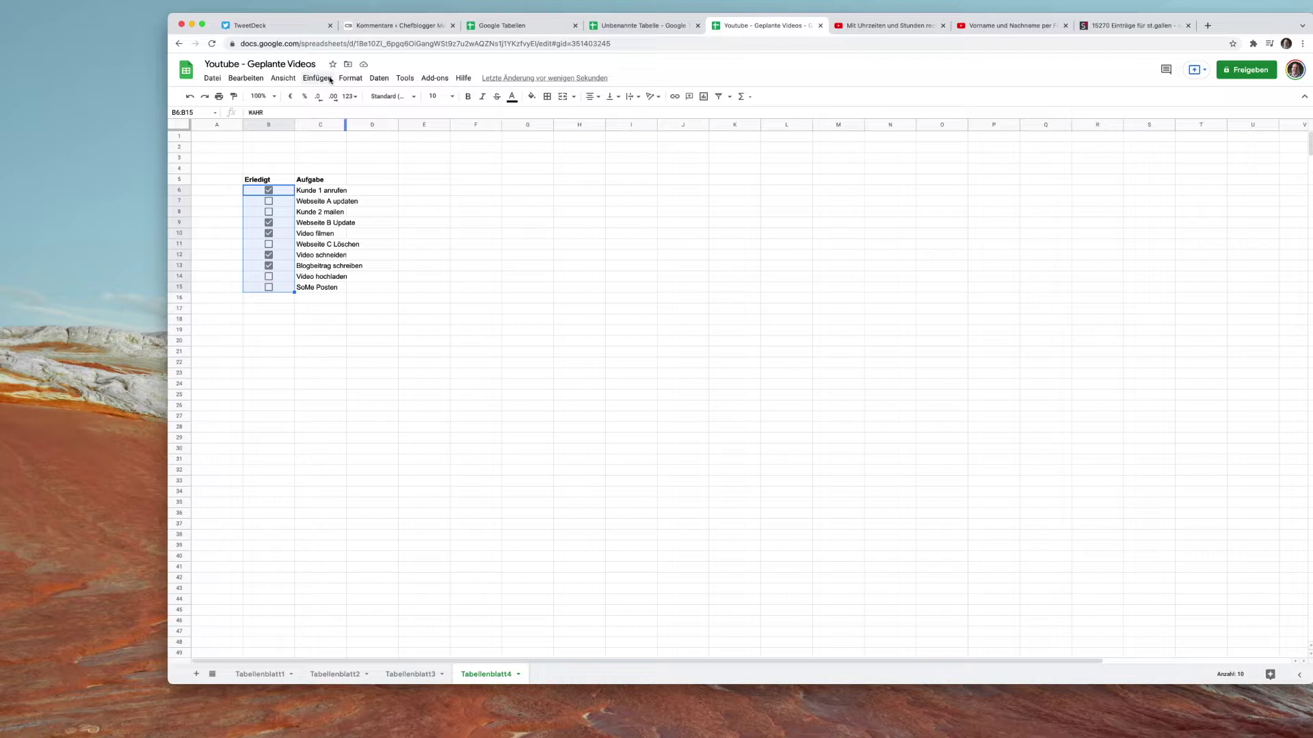
left_click(350, 78)
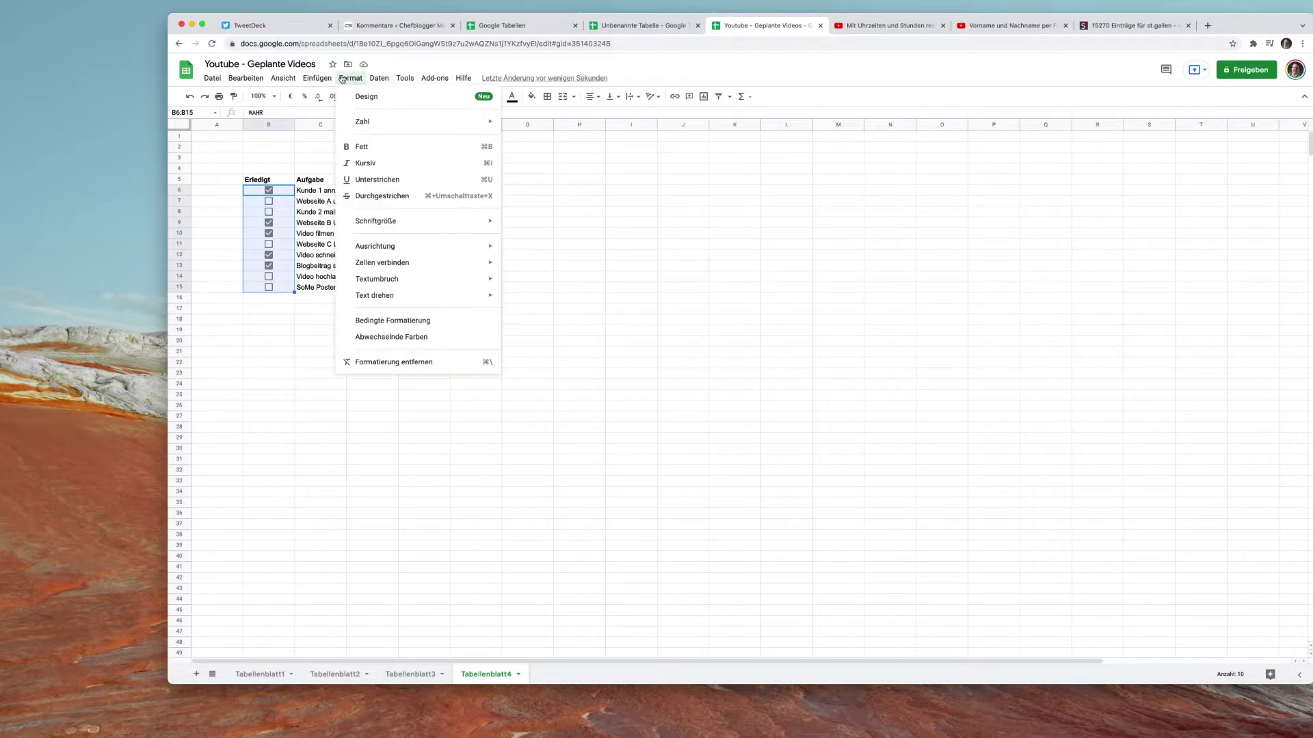
left_click(406, 321)
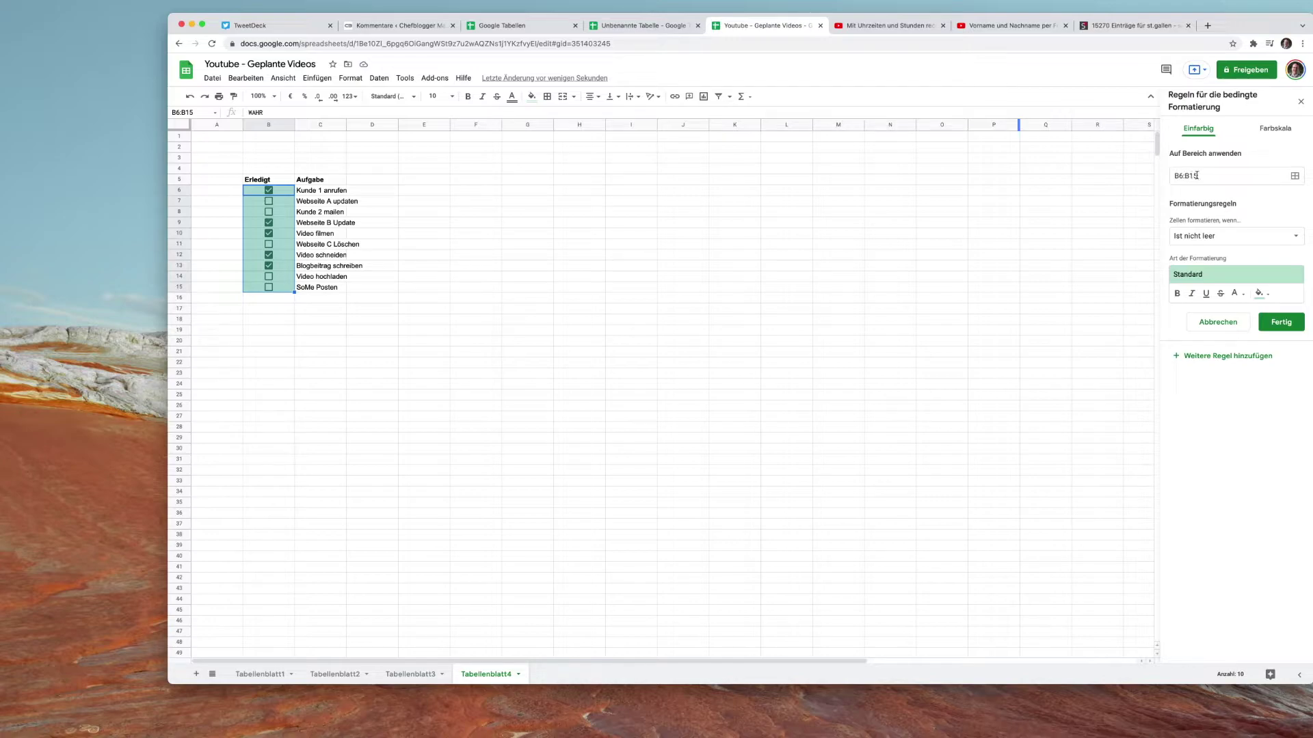
left_click(1214, 240)
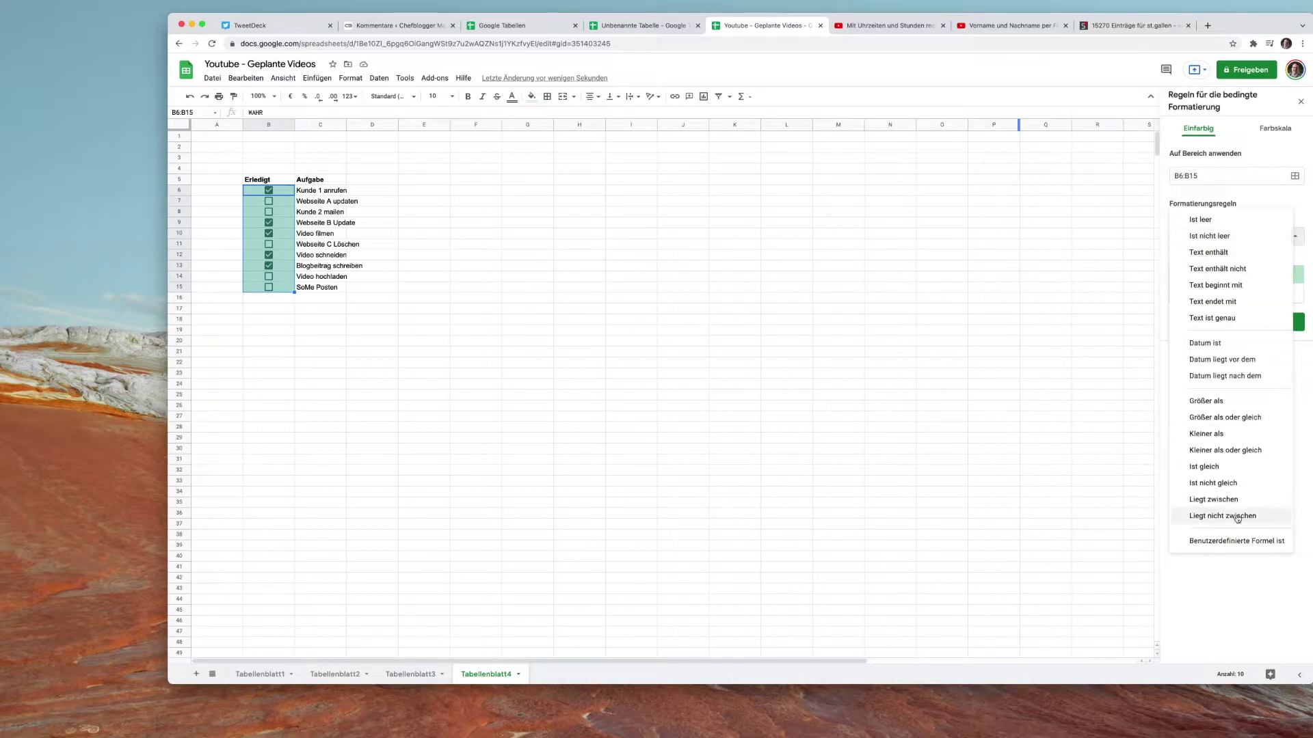
left_click(1228, 541)
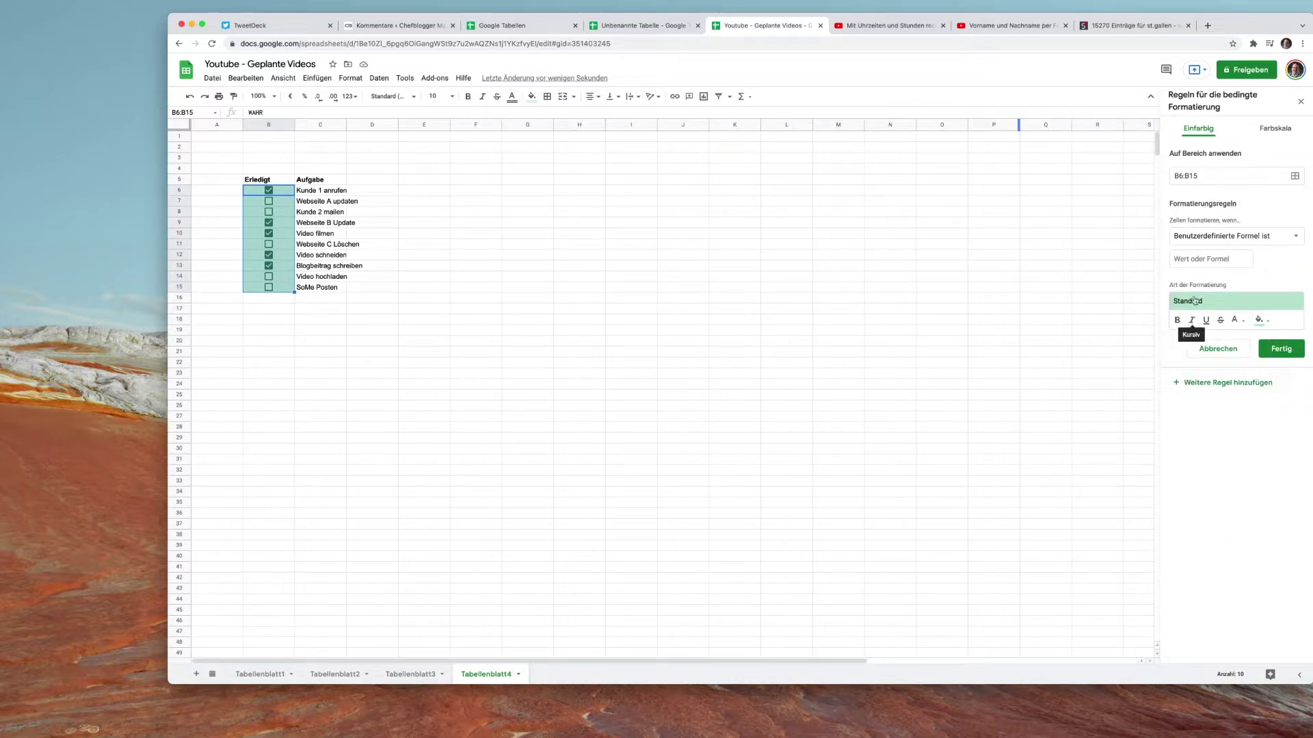
left_click(1186, 258)
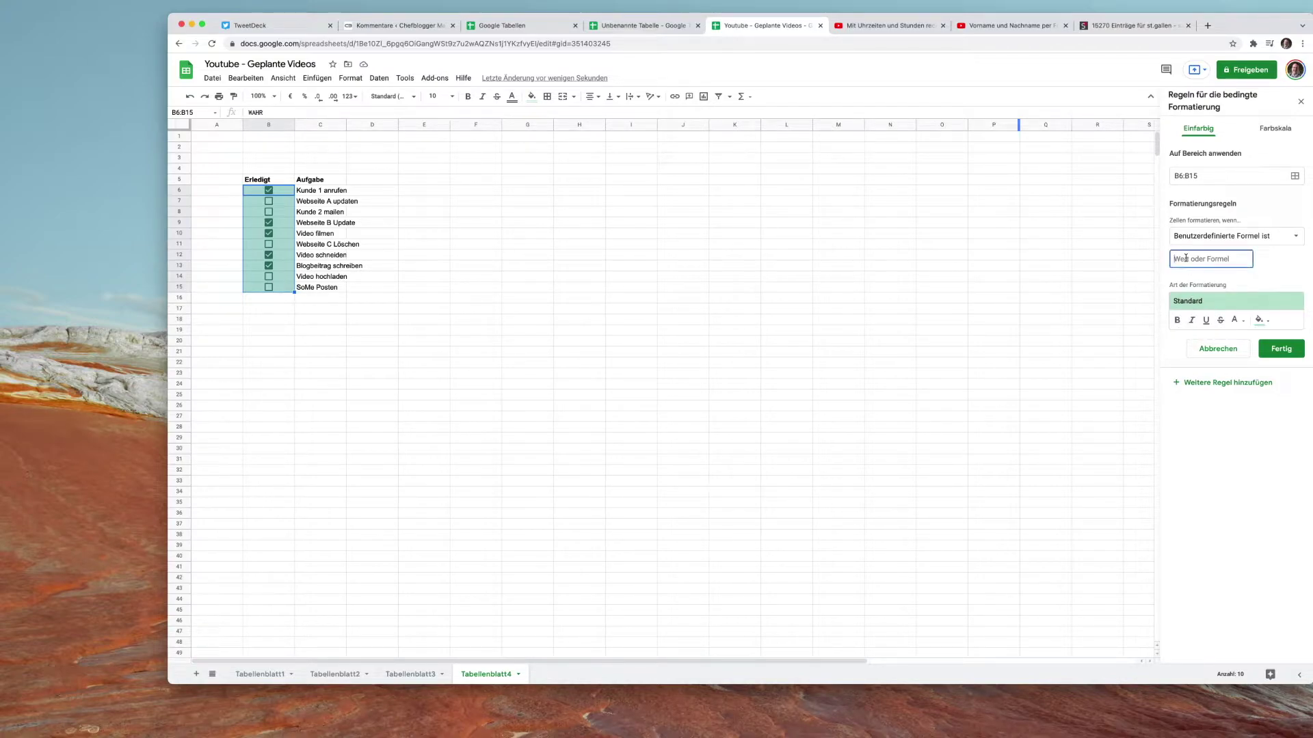
type("=")
left_click(282, 195)
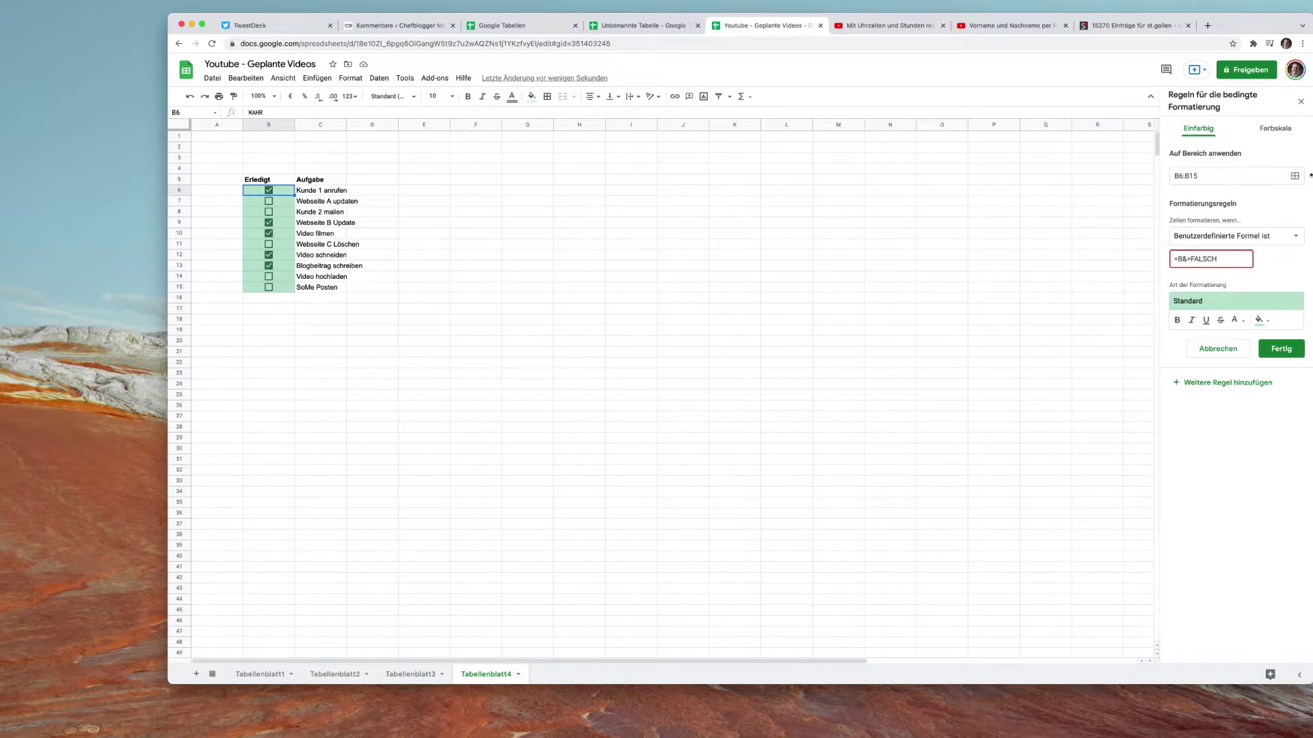
Step: Give the rule a red fill and save it with Fertig
left_click(1266, 321)
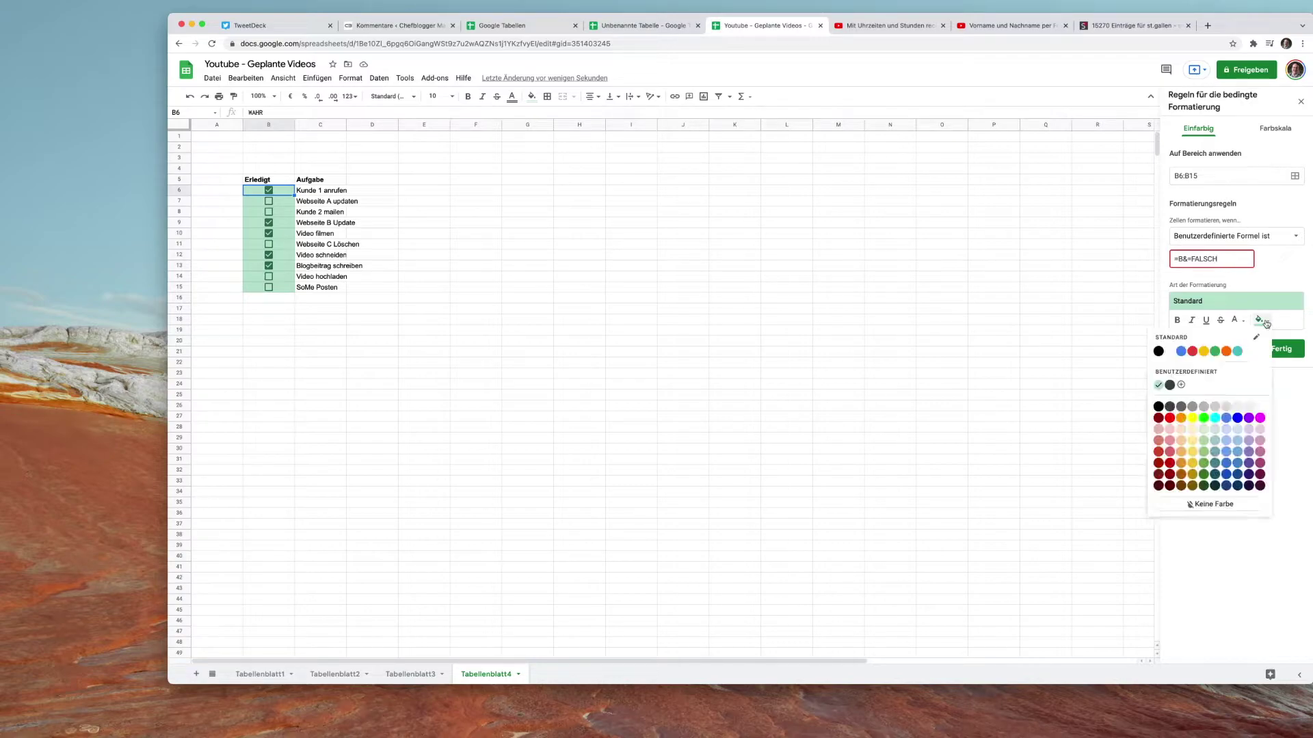
left_click(1170, 418)
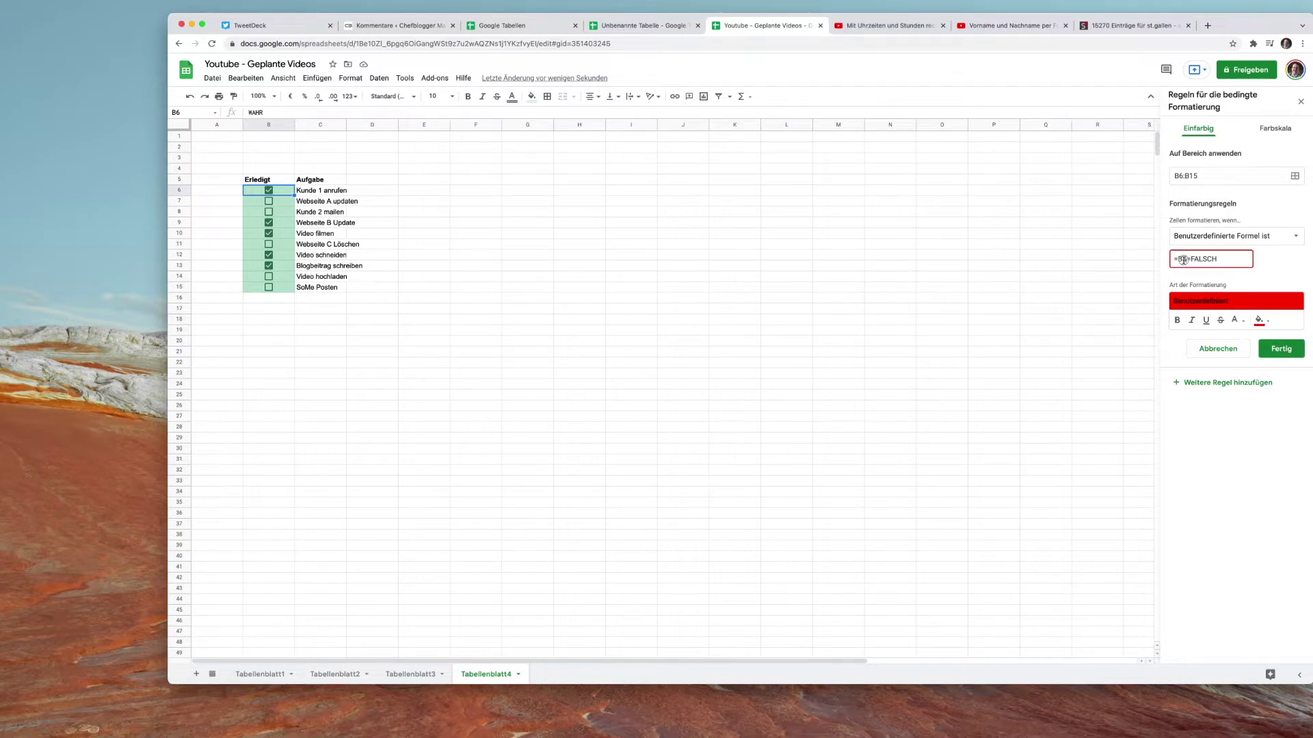
type("=")
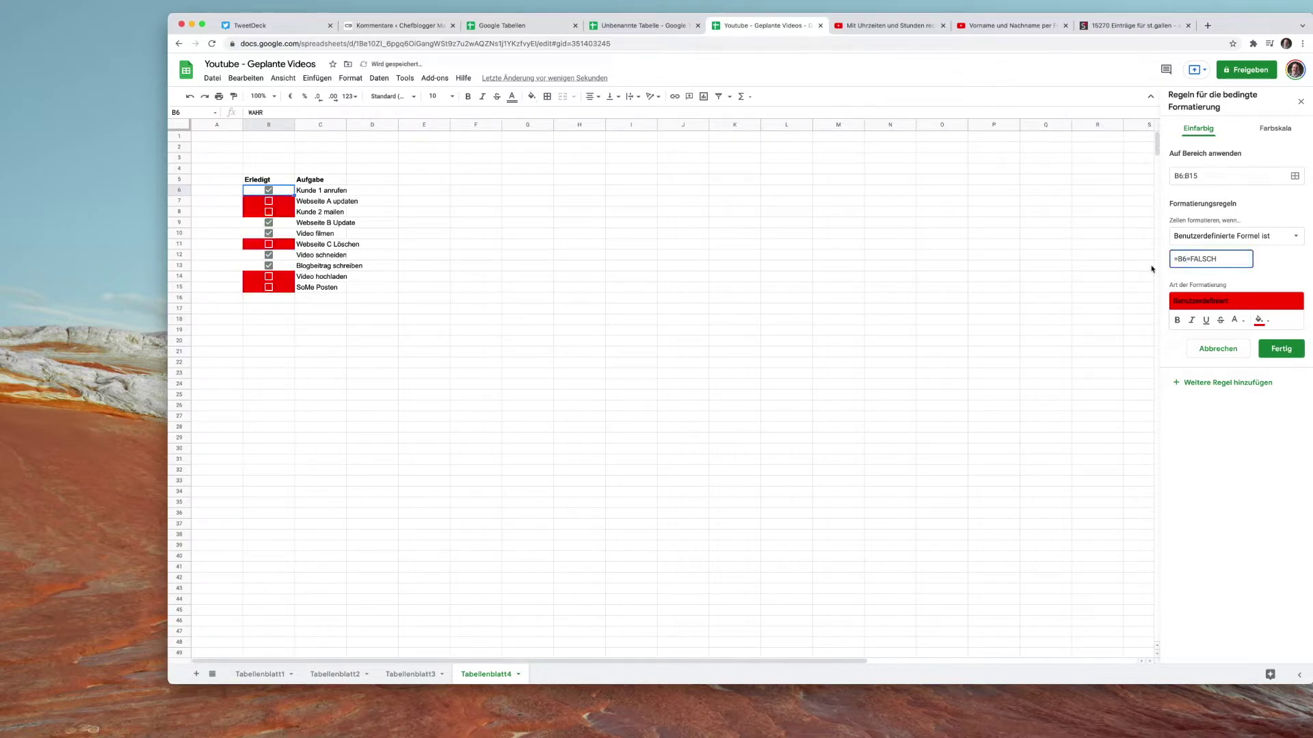
left_click(1282, 351)
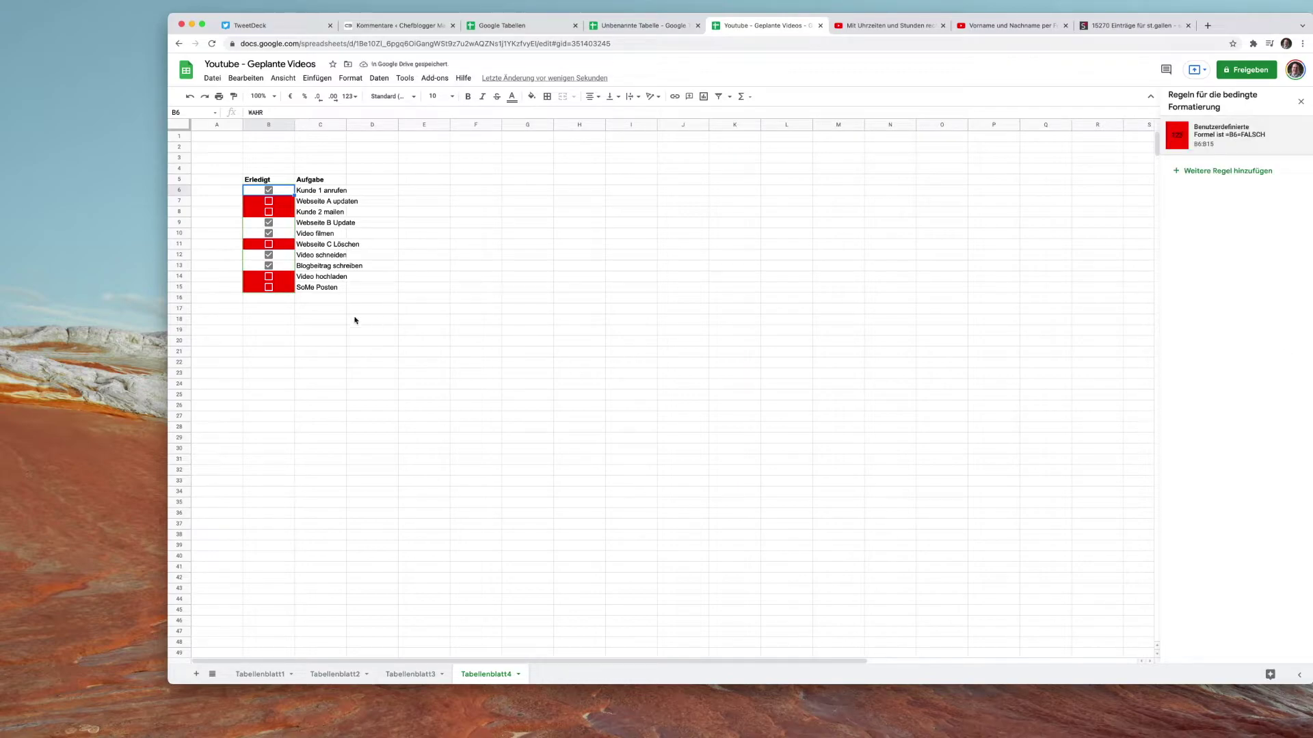
left_click(326, 309)
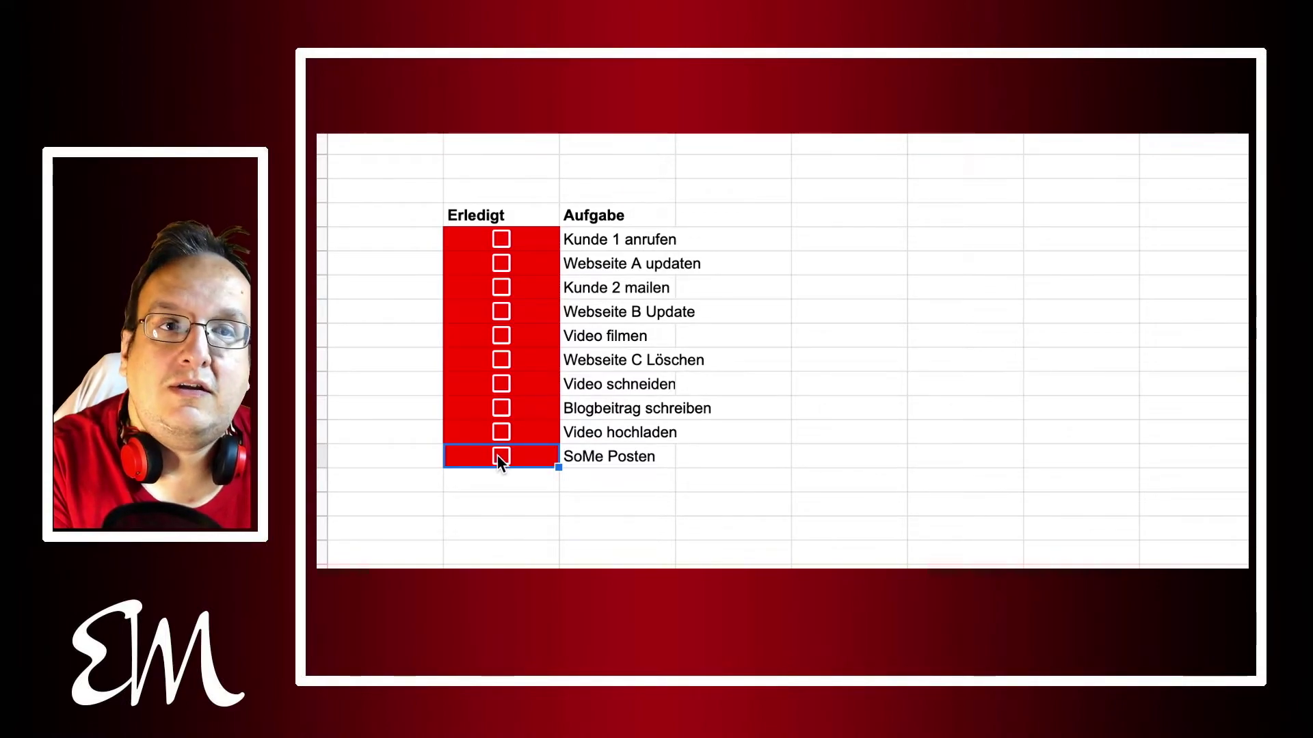
Step: Toggle each of the ten task checkboxes, Kunde 1 anrufen through Video filmen, to test the red fill
left_click(501, 239)
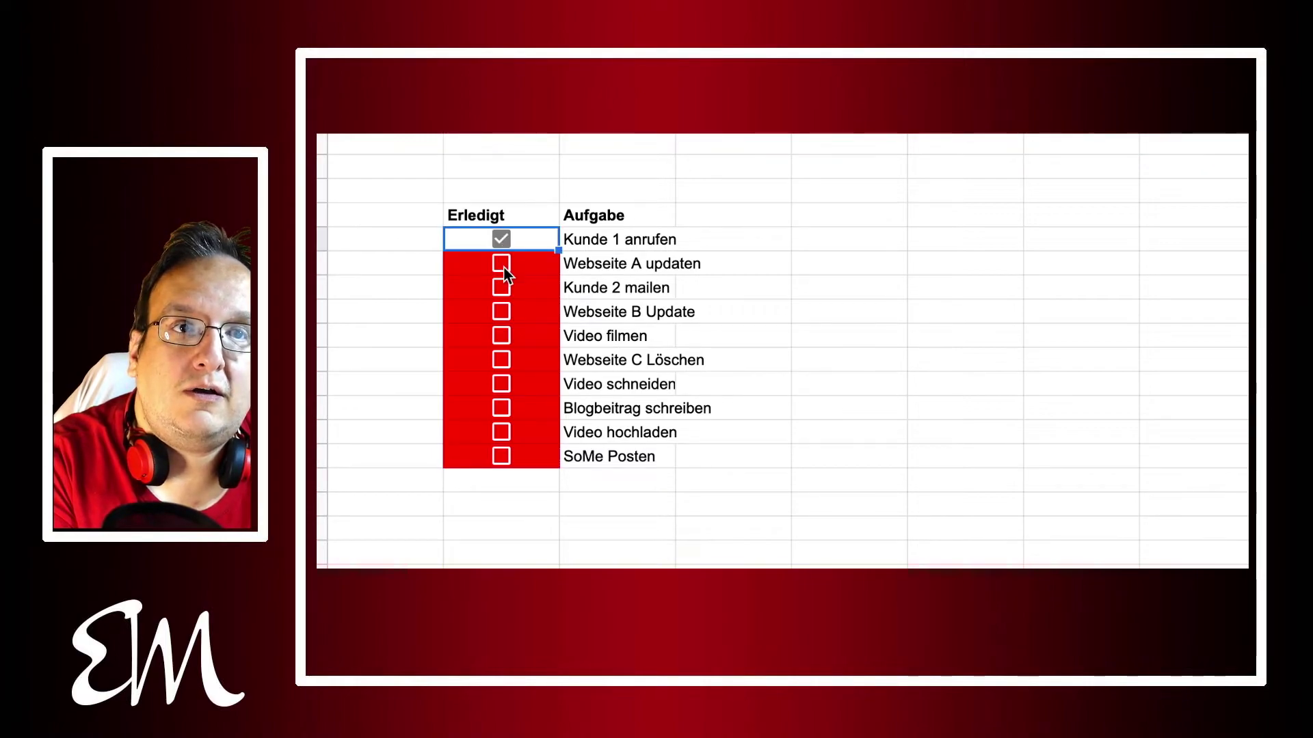
left_click(501, 265)
left_click(501, 312)
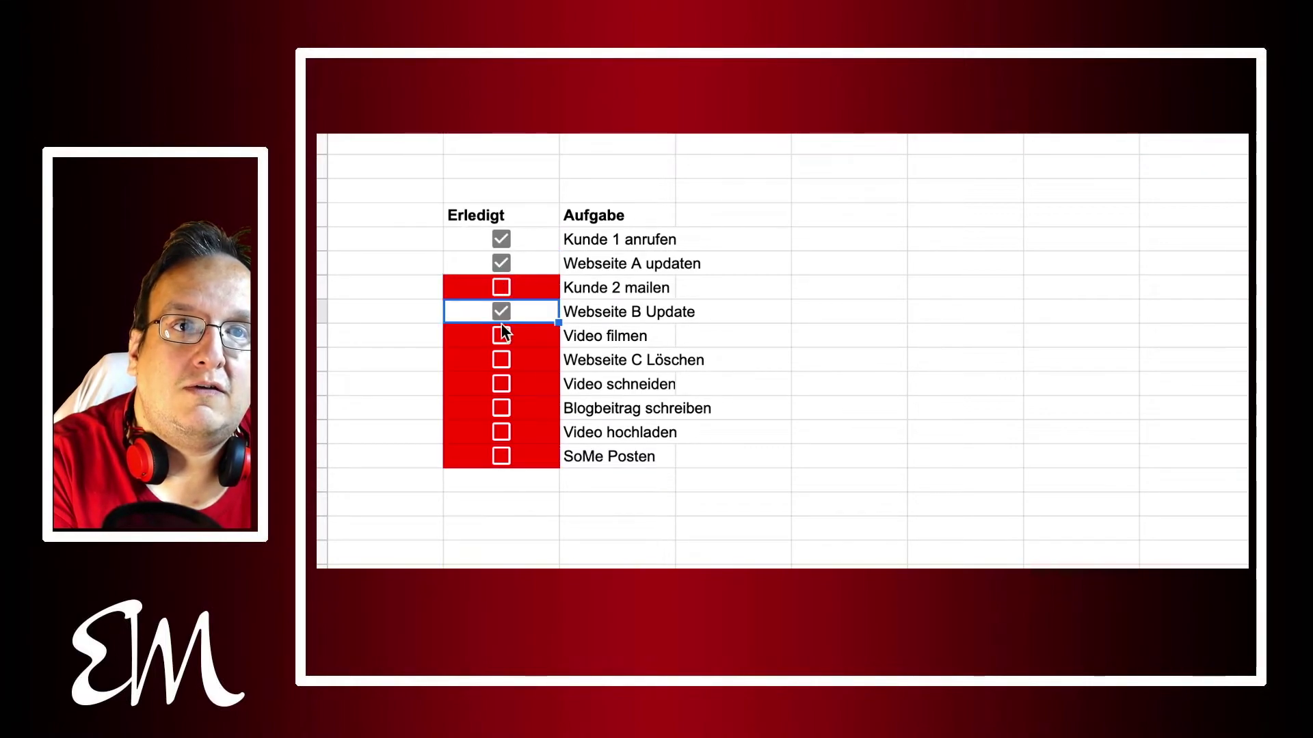
left_click(501, 360)
left_click(501, 384)
left_click(501, 408)
left_click(501, 432)
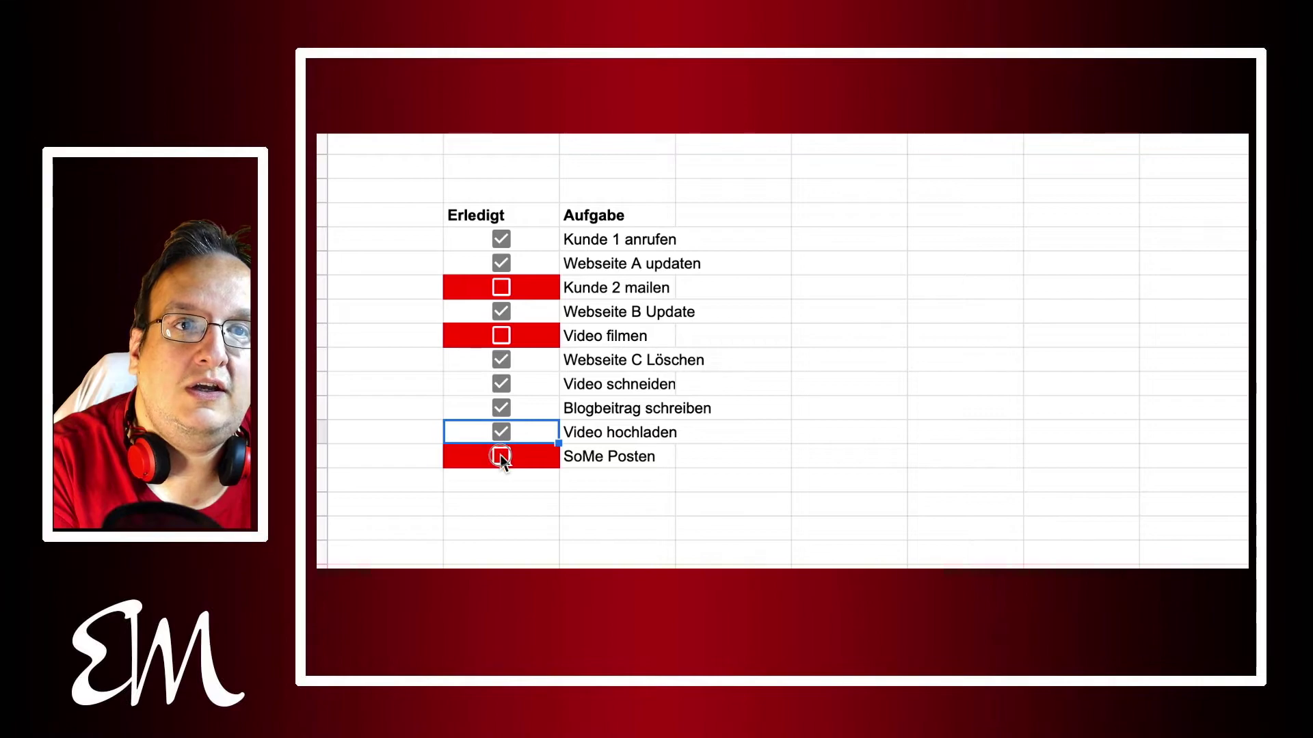
left_click(501, 456)
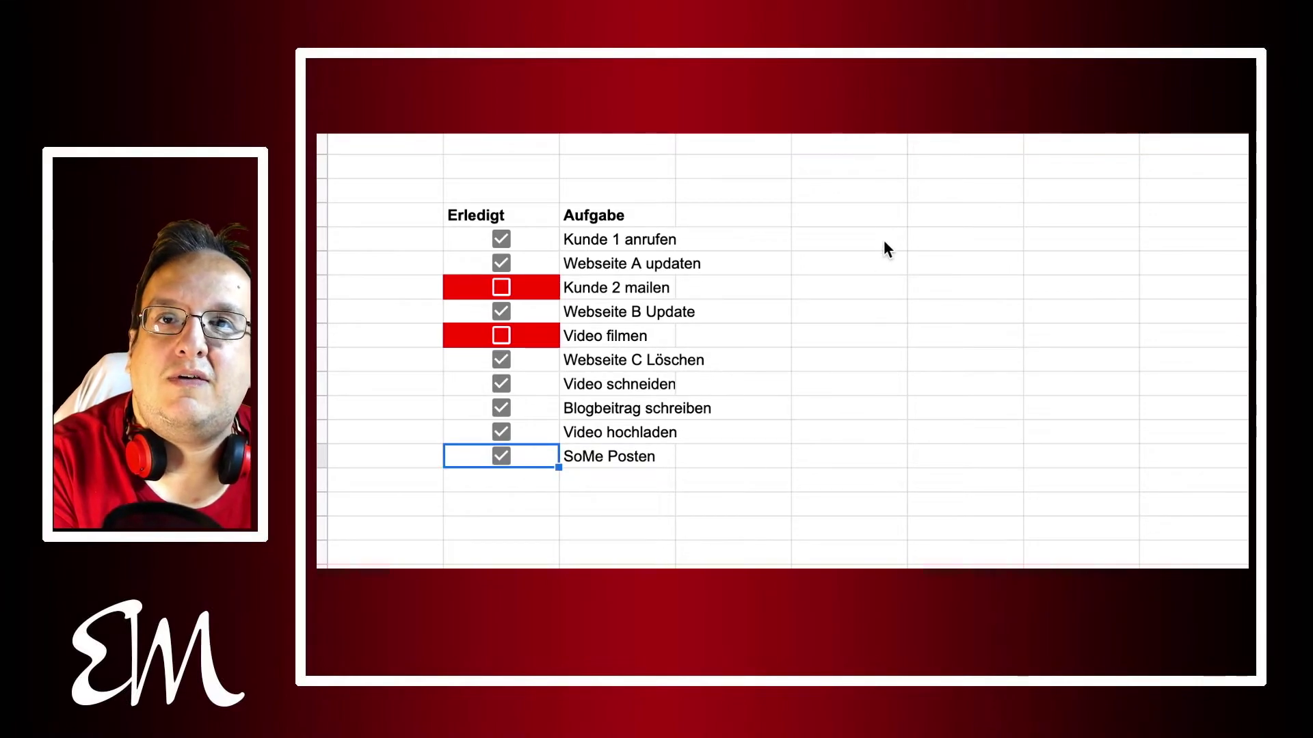
left_click(497, 287)
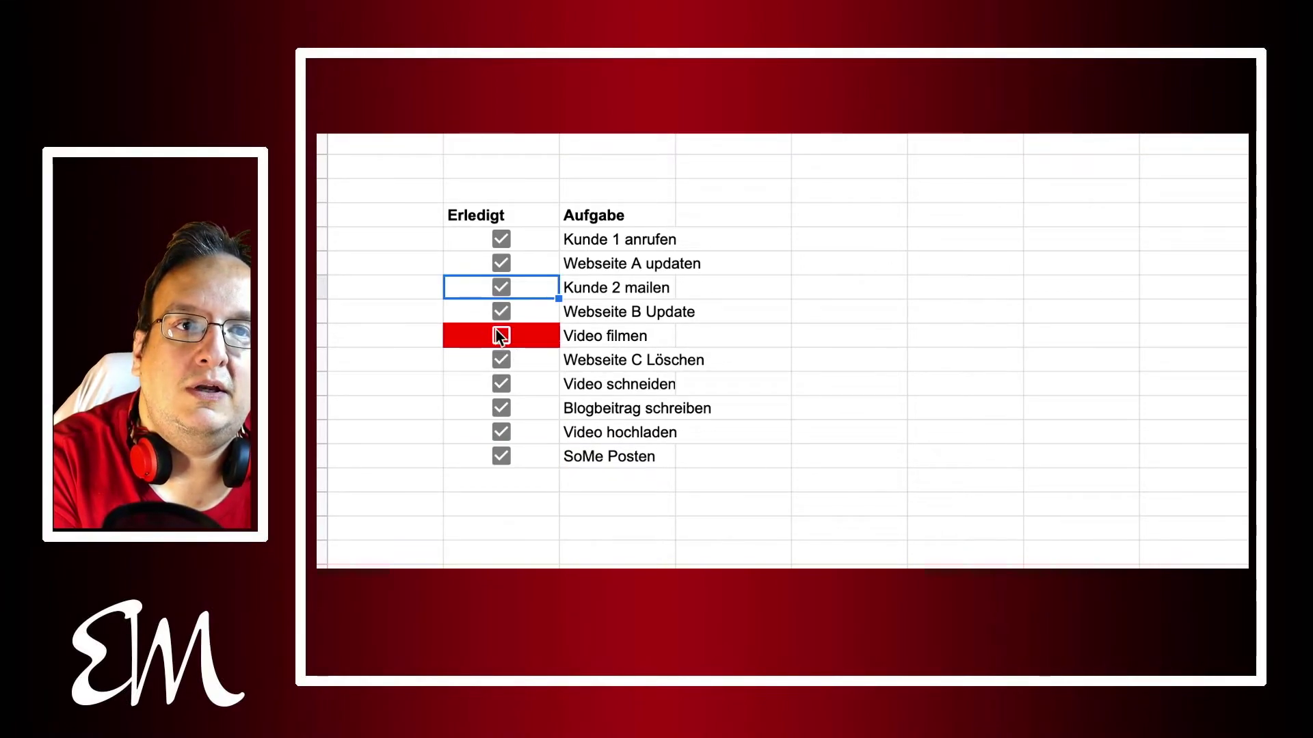
left_click(501, 336)
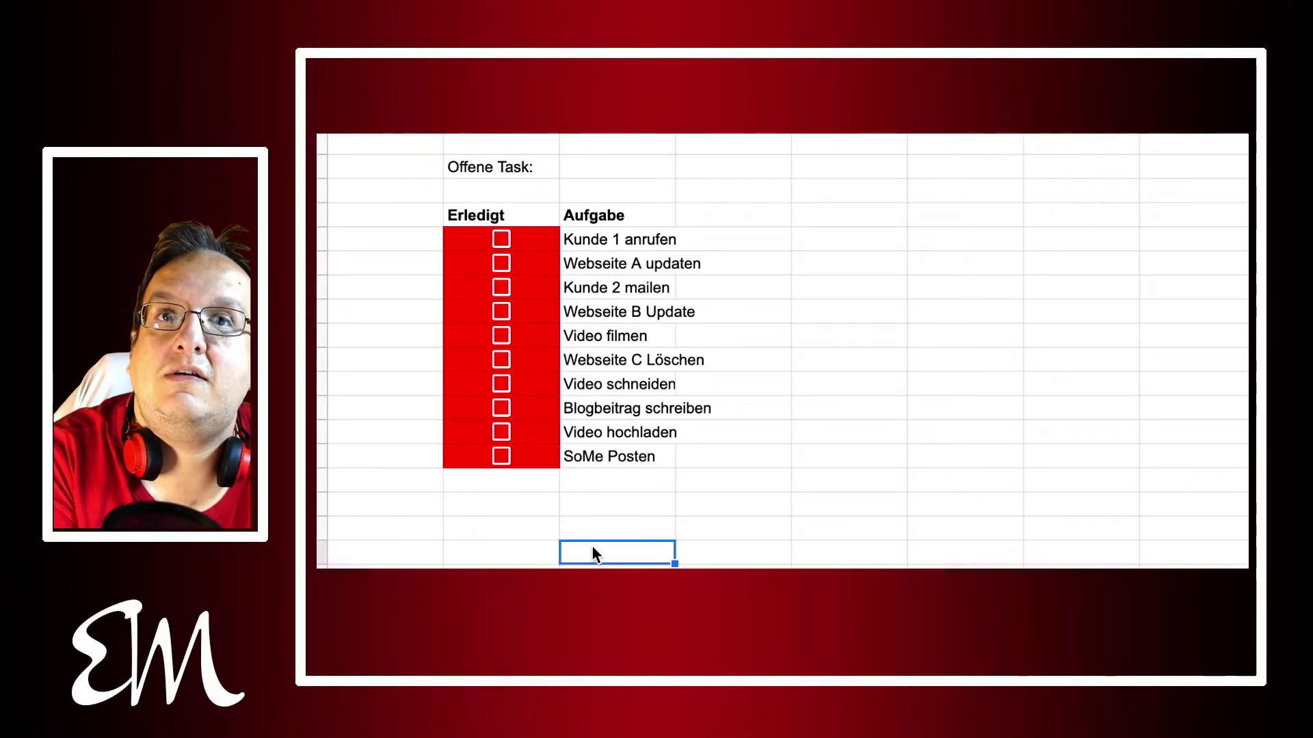
Step: Enter =ZÄHLENWENN(B6:B15;Falsch) beside Offene Task: to count the 10 open tasks
left_click(597, 164)
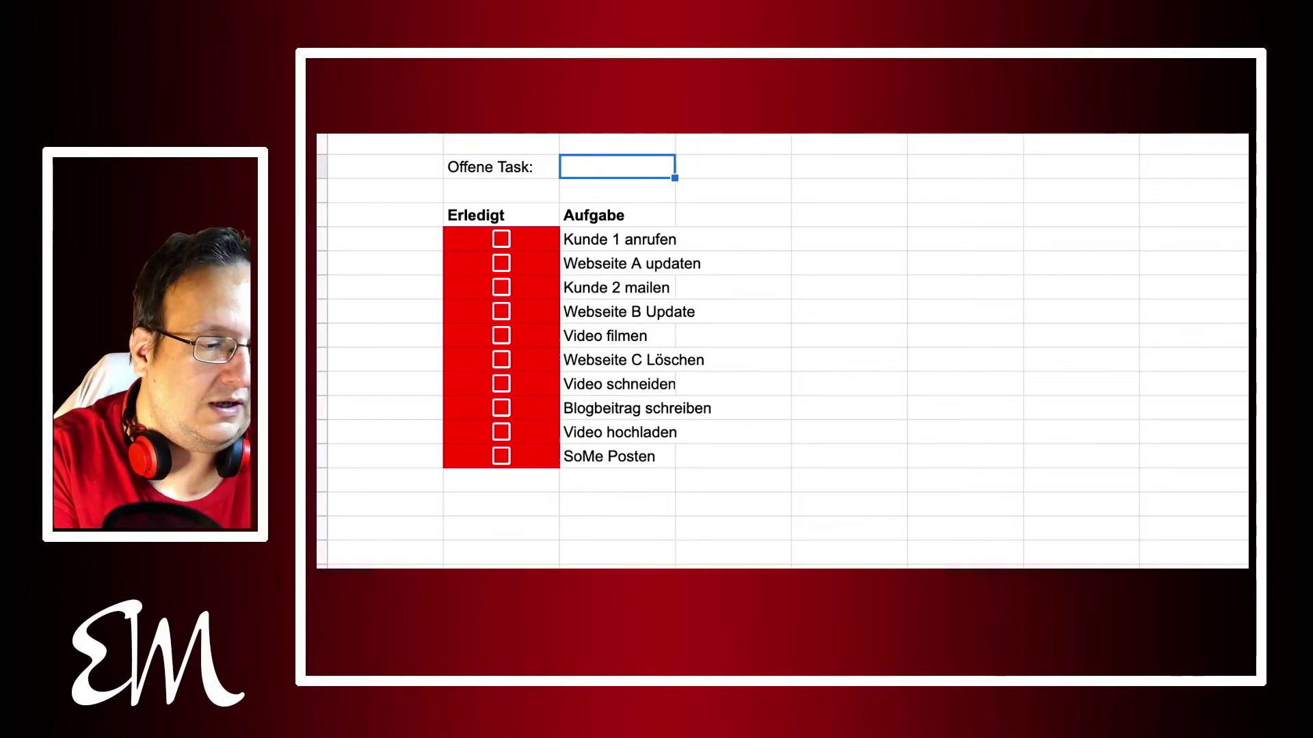
type("=Zäh")
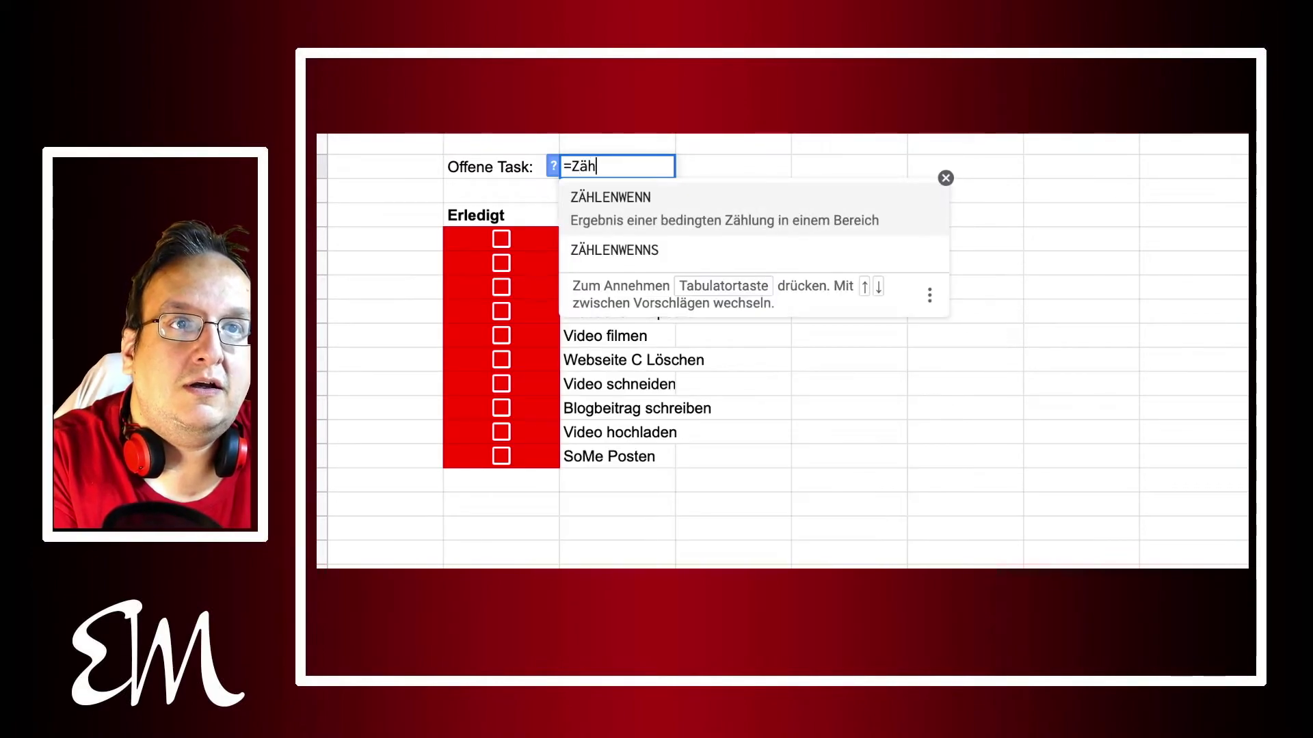
type("len")
key("Tab")
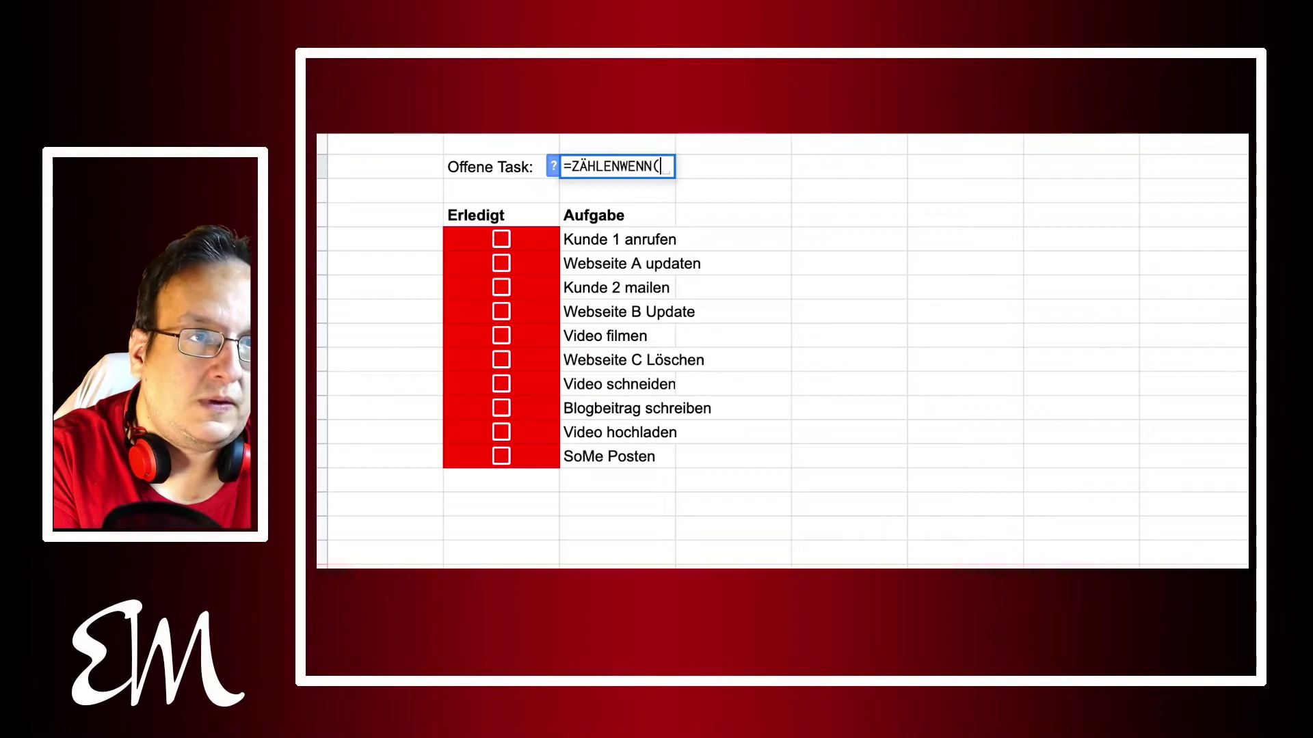
type("(")
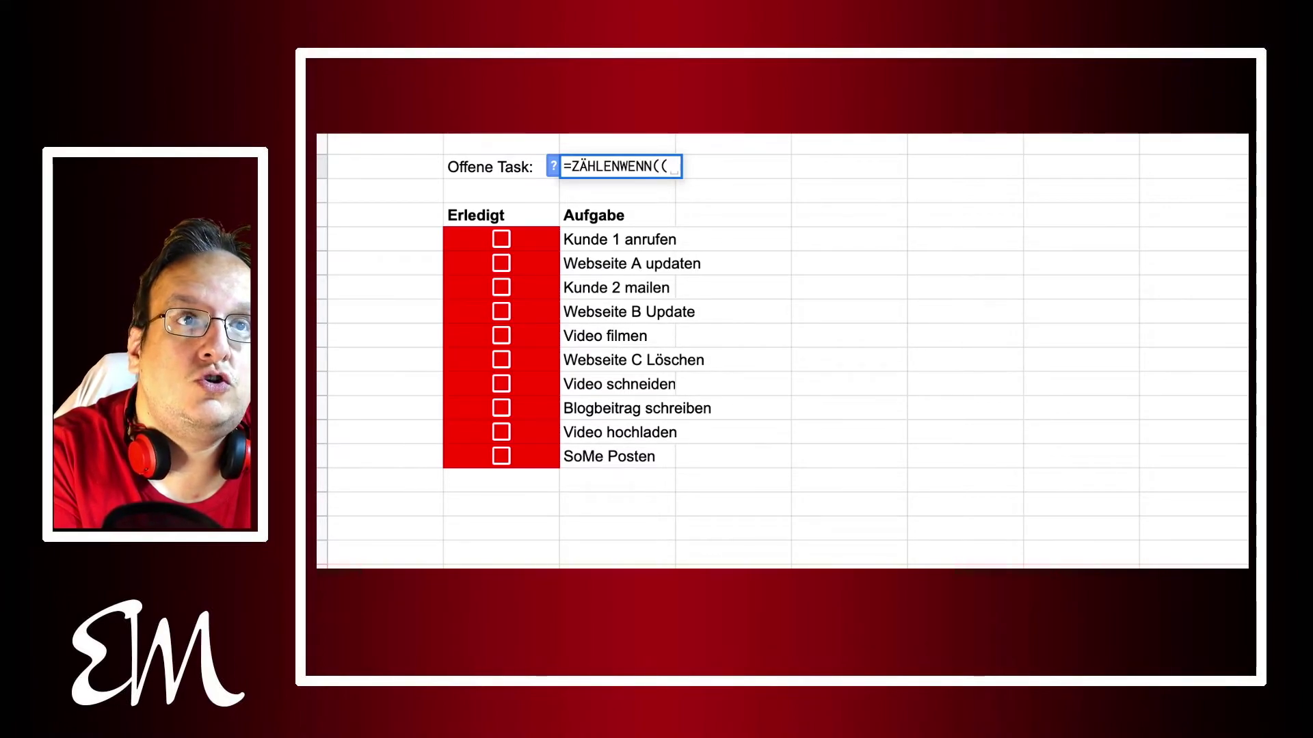
key("BackSpace")
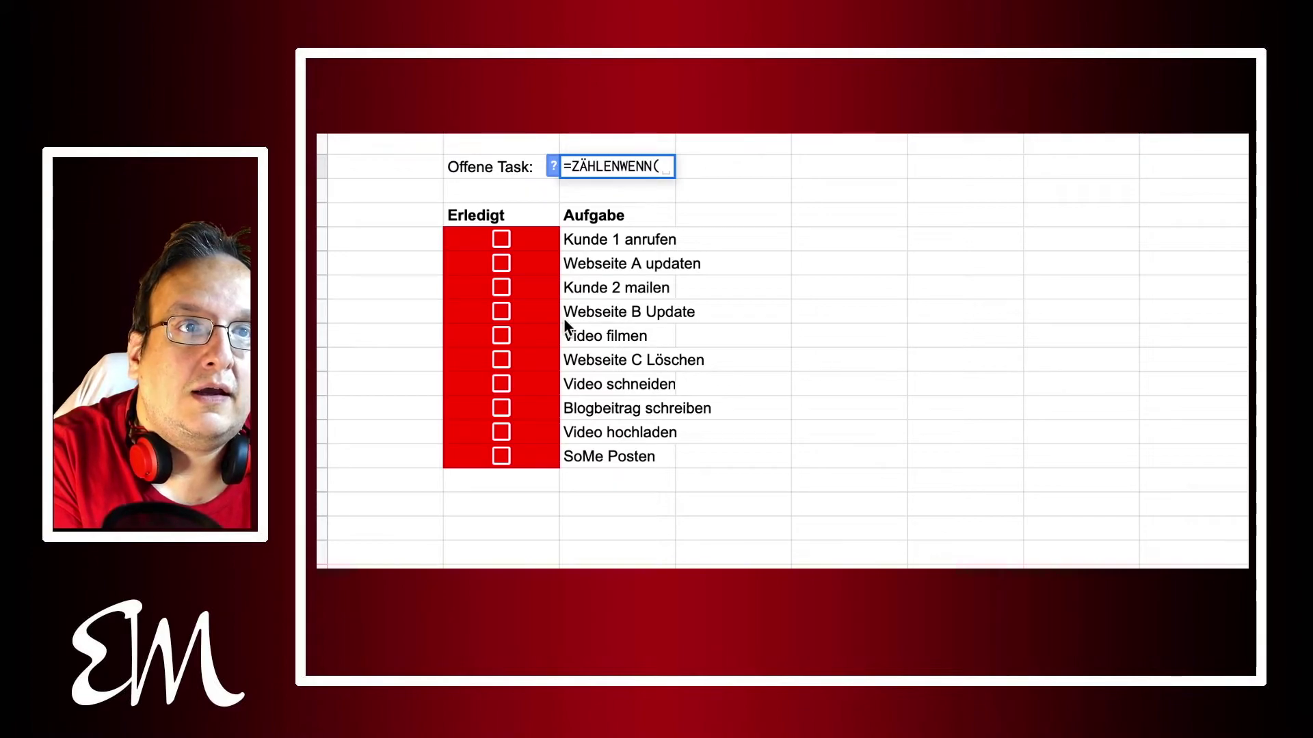
left_click_drag(519, 249, 528, 454)
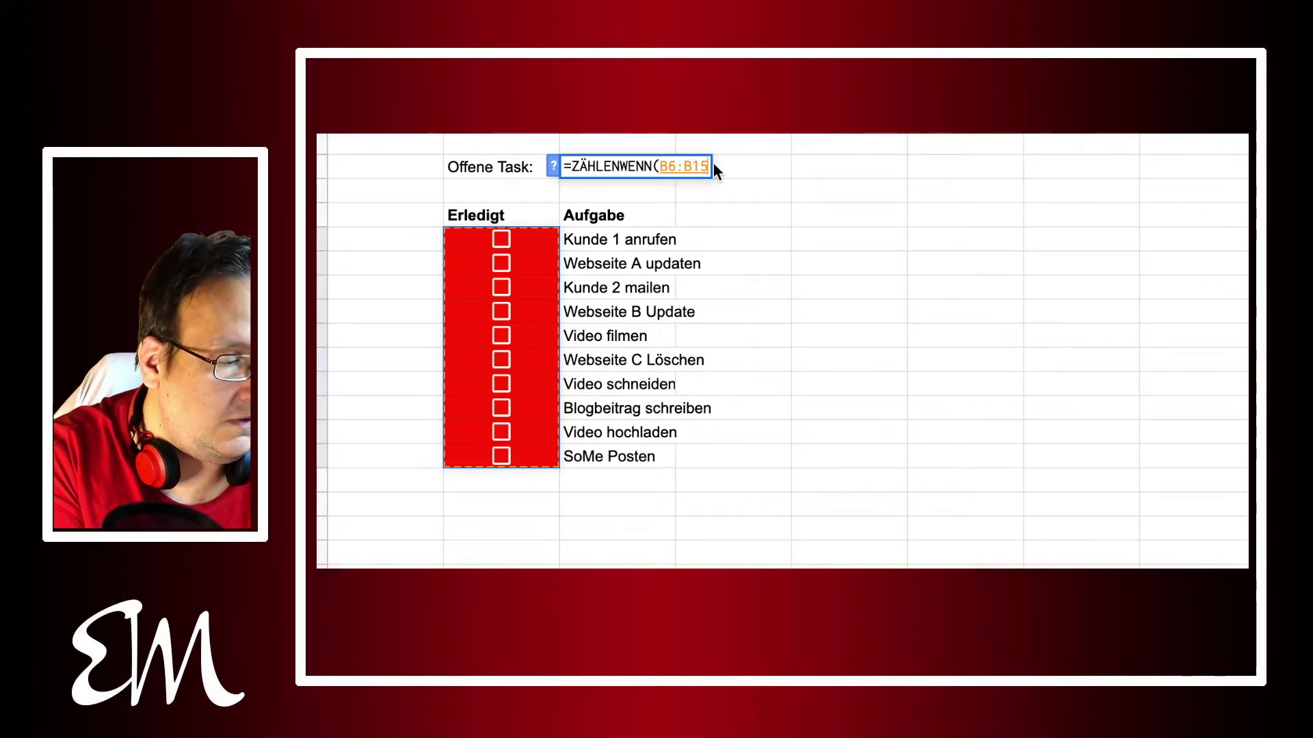
type("; ")
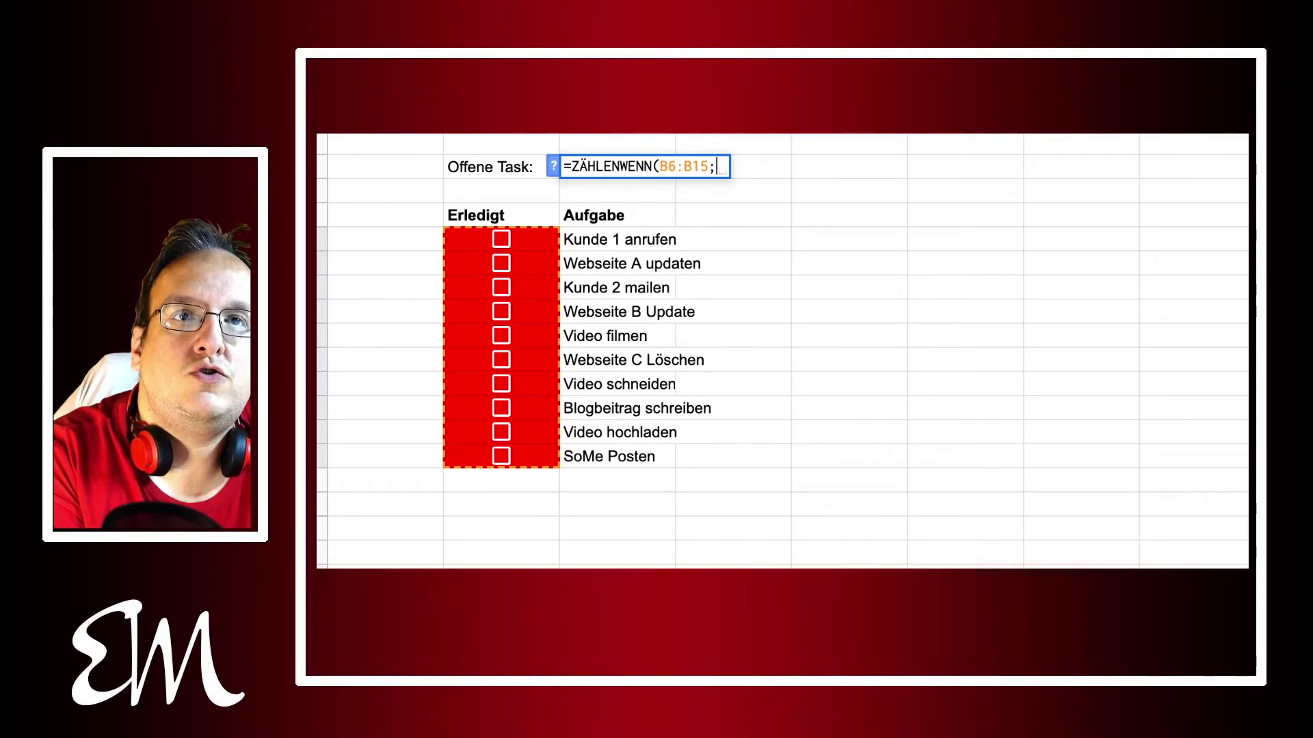
type("Falsch")
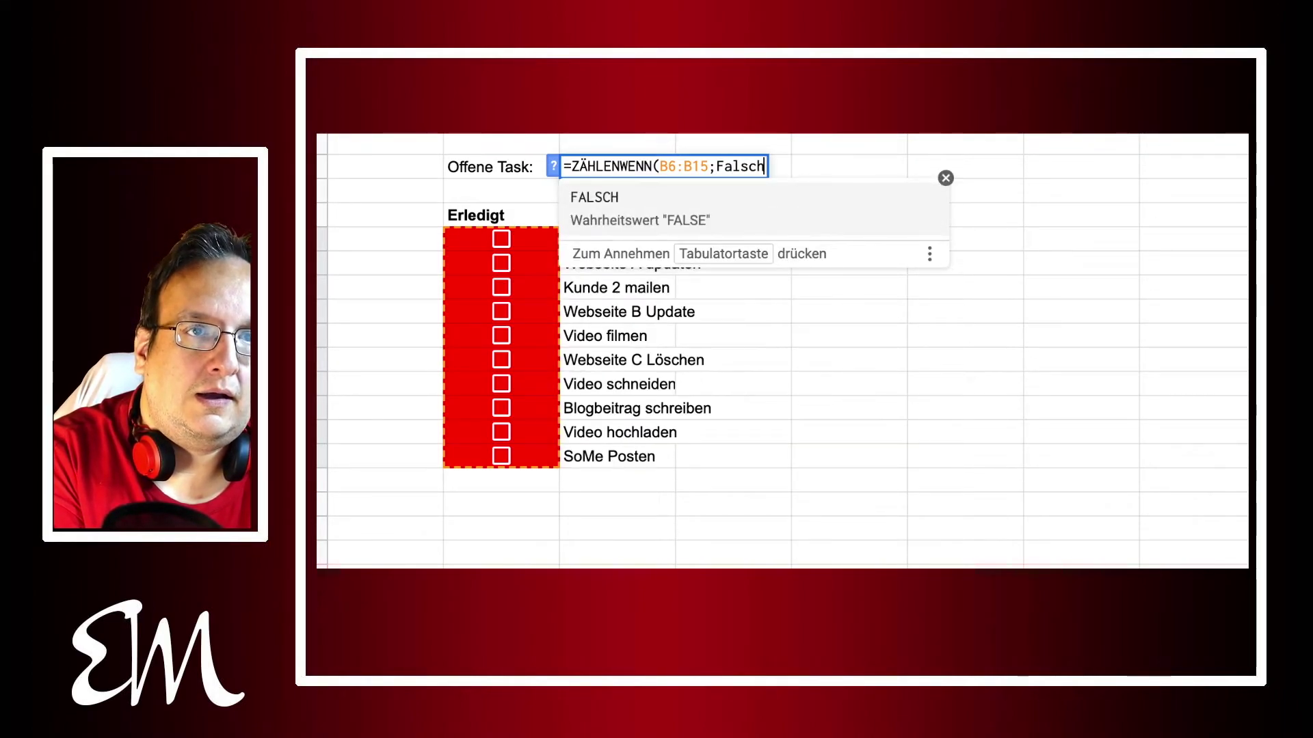
type(")")
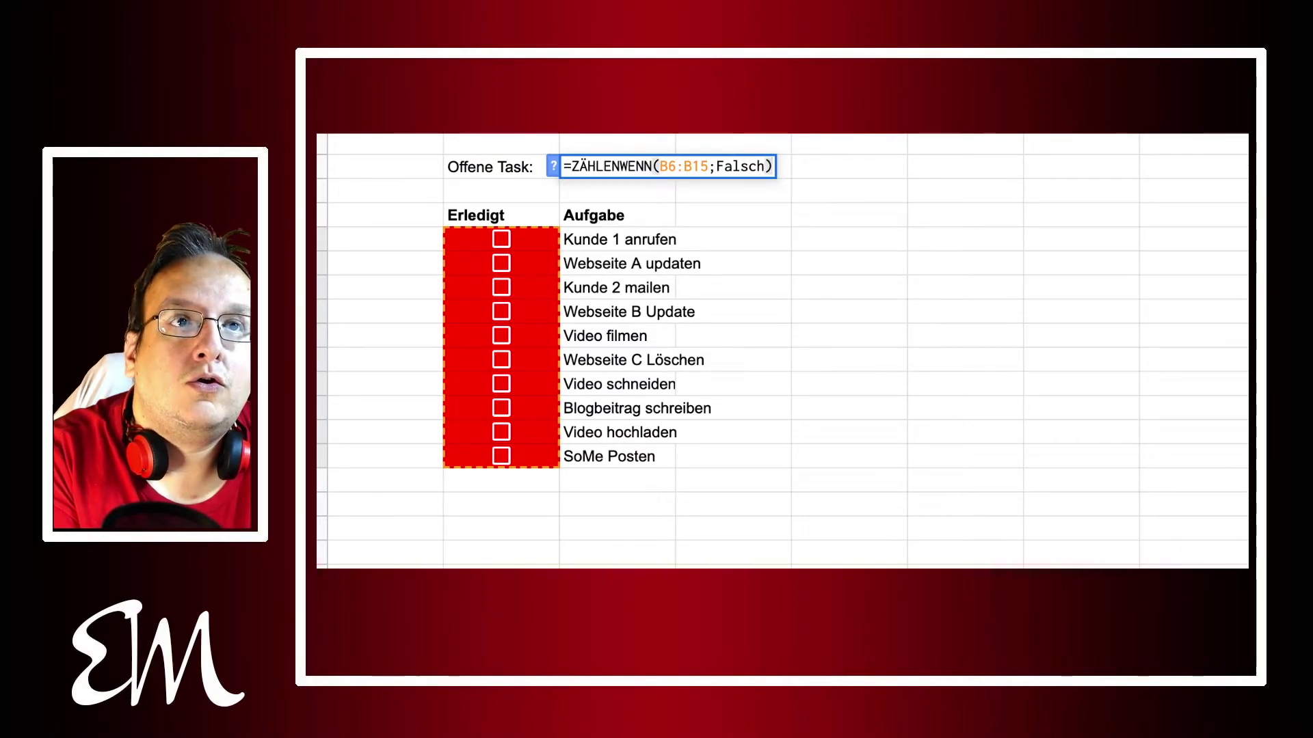
key("Return")
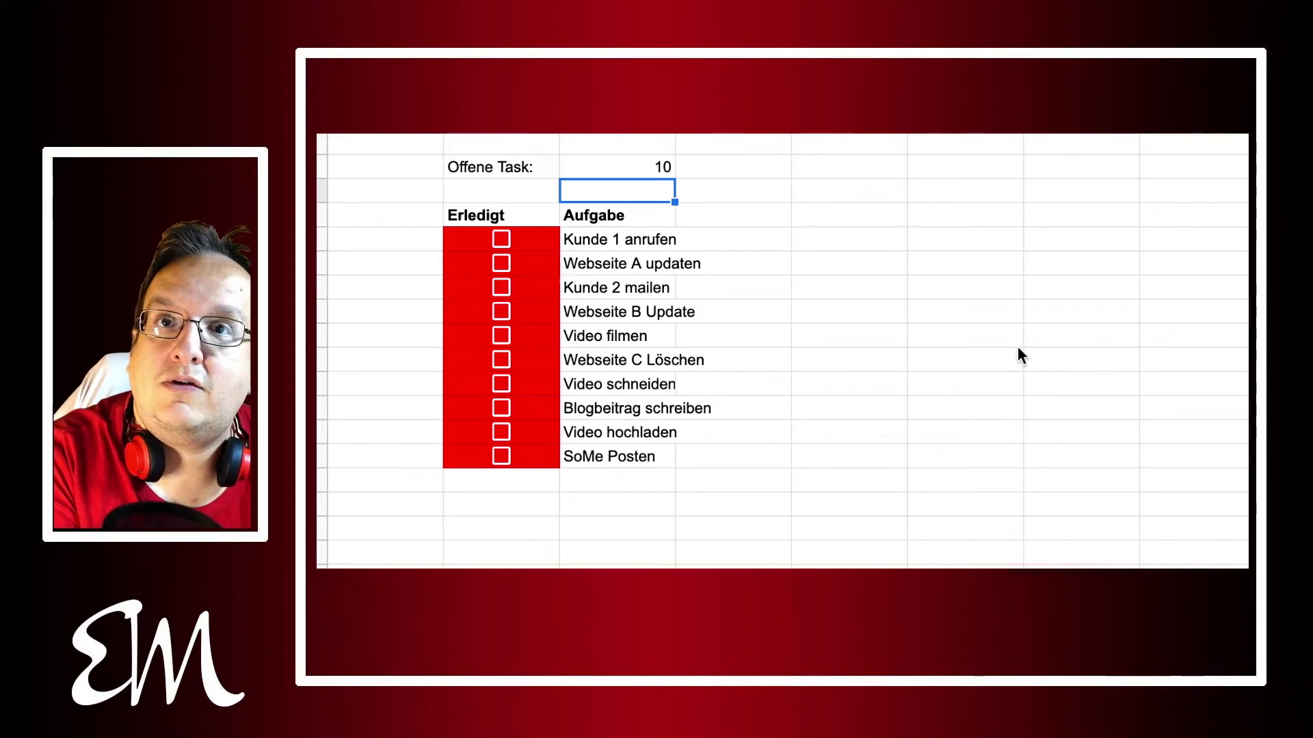
Step: Tick all ten tasks, Webseite A updaten through Kunde 1 anrufen, so the counter reads 0
left_click(503, 263)
left_click(501, 312)
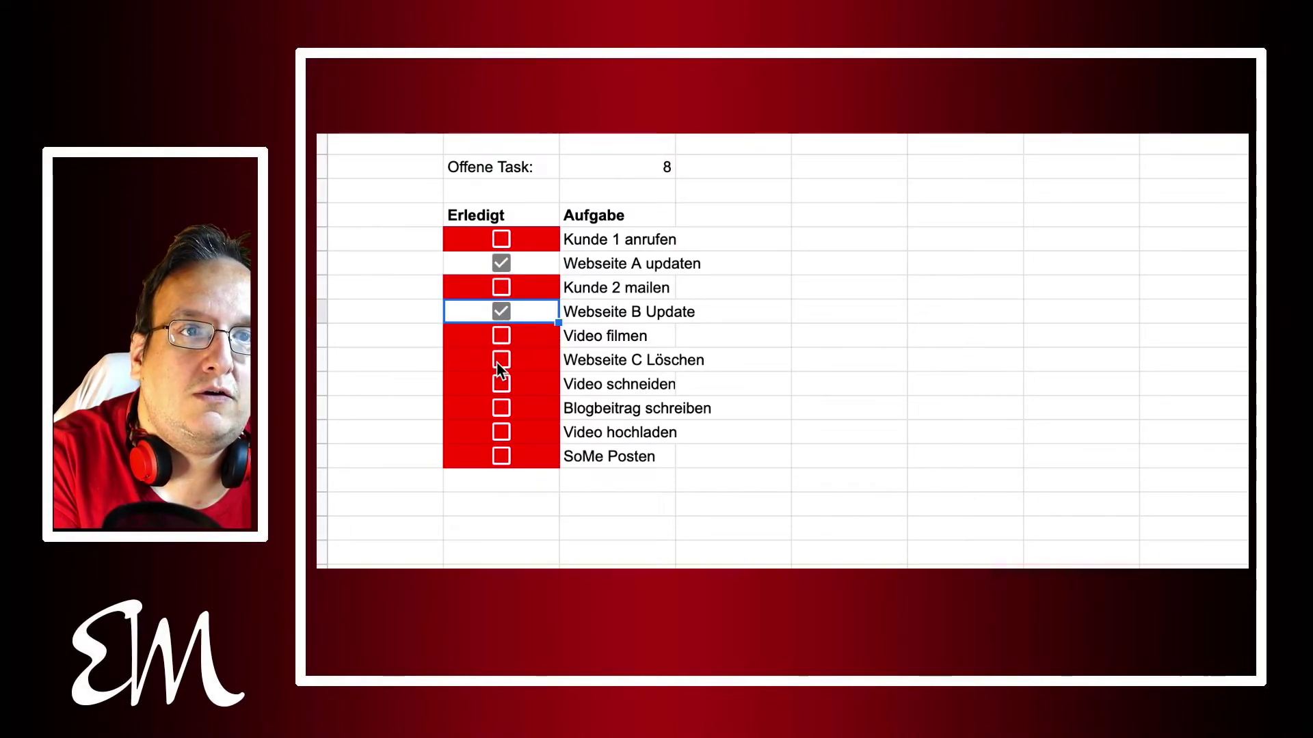
left_click(501, 360)
left_click(501, 383)
left_click(501, 408)
left_click(501, 432)
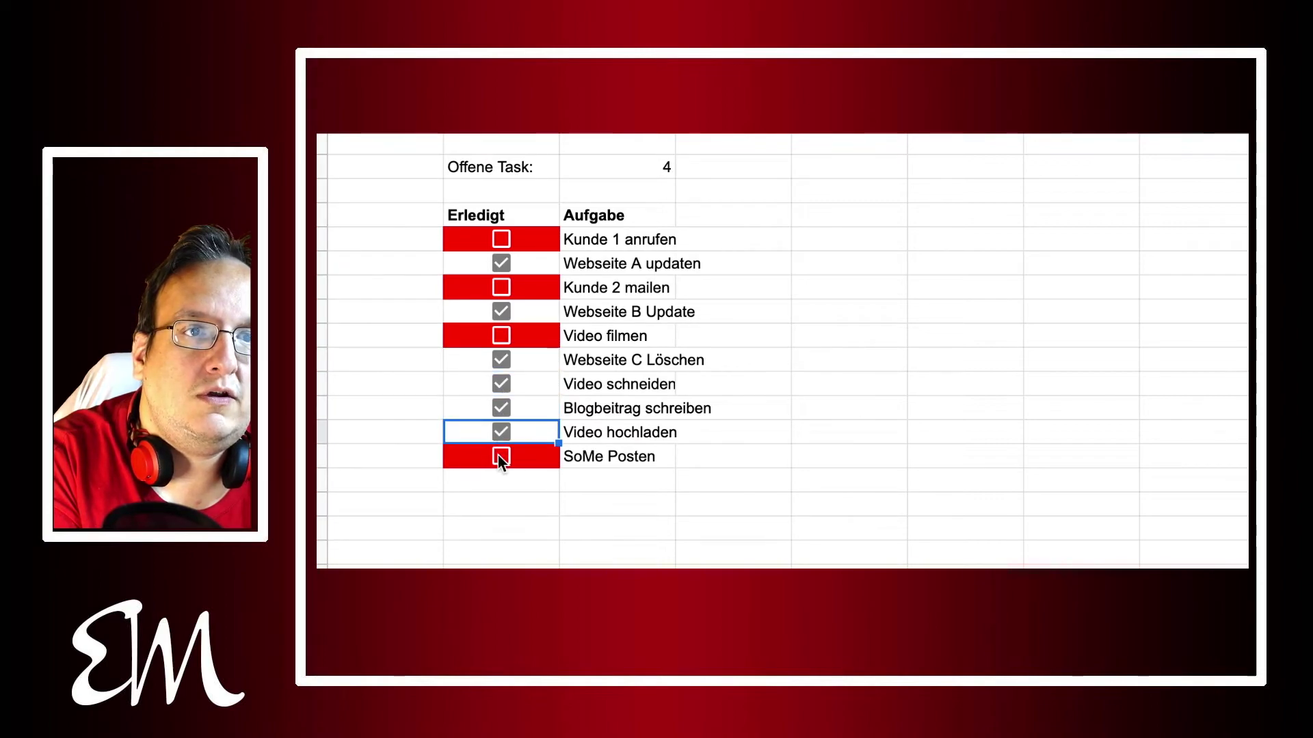
left_click(501, 456)
left_click(501, 335)
left_click(503, 286)
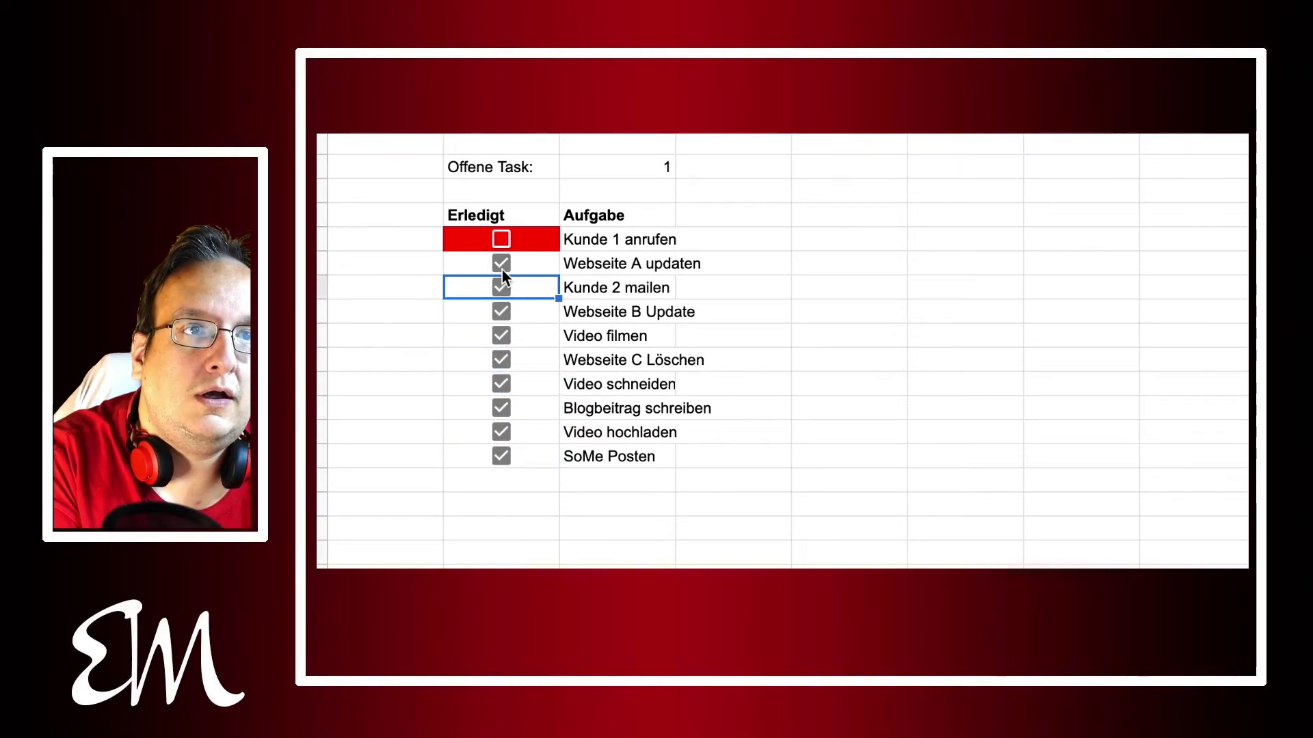
left_click(503, 238)
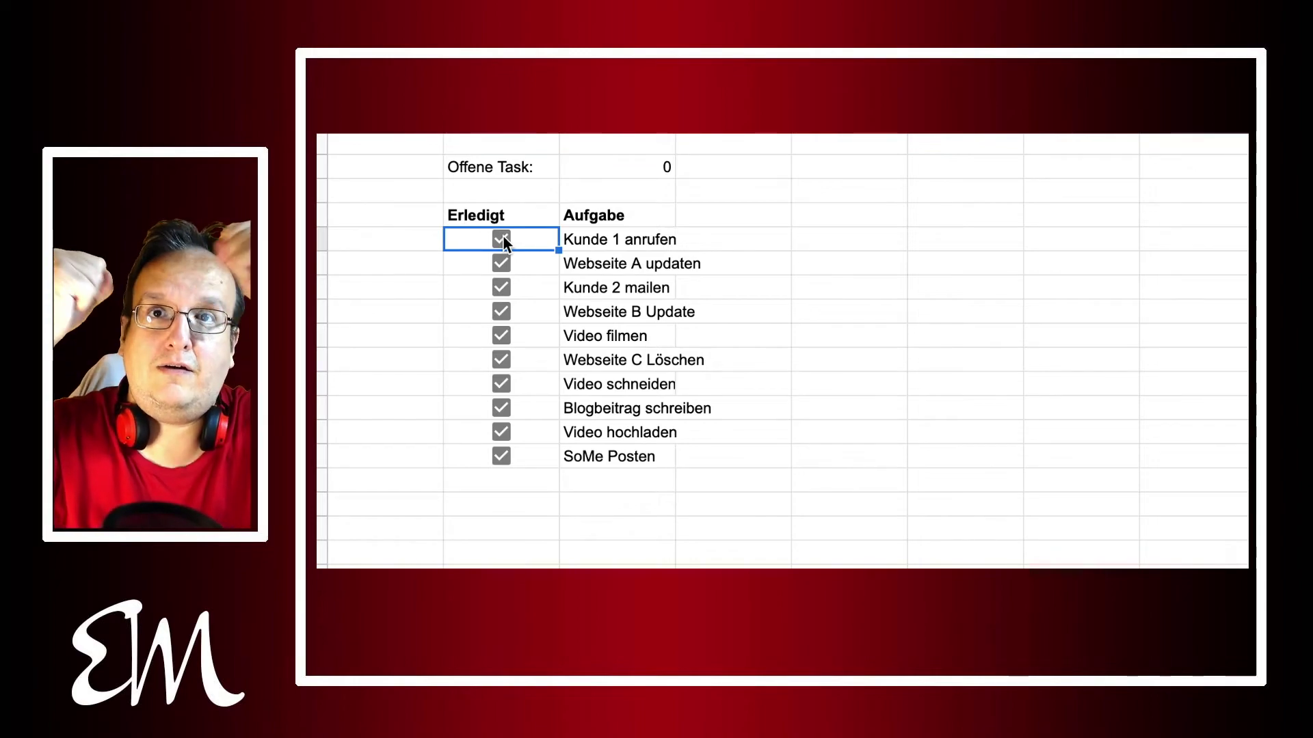